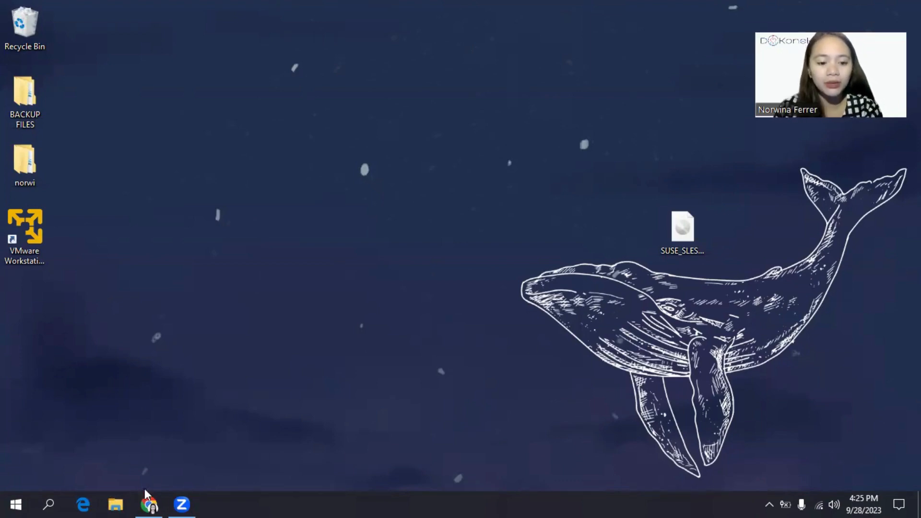
Step: In Chrome, search Google for 'vmware' and open the official VMware website
click(150, 502)
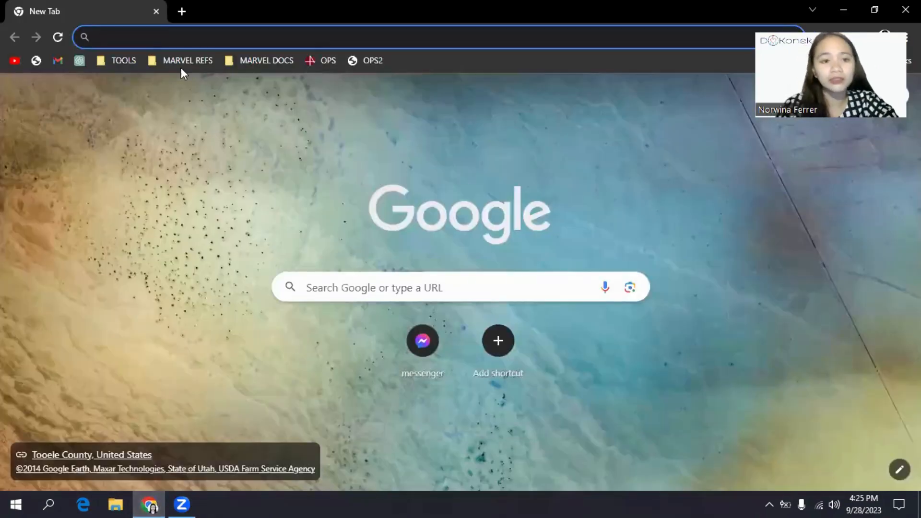
click(181, 40)
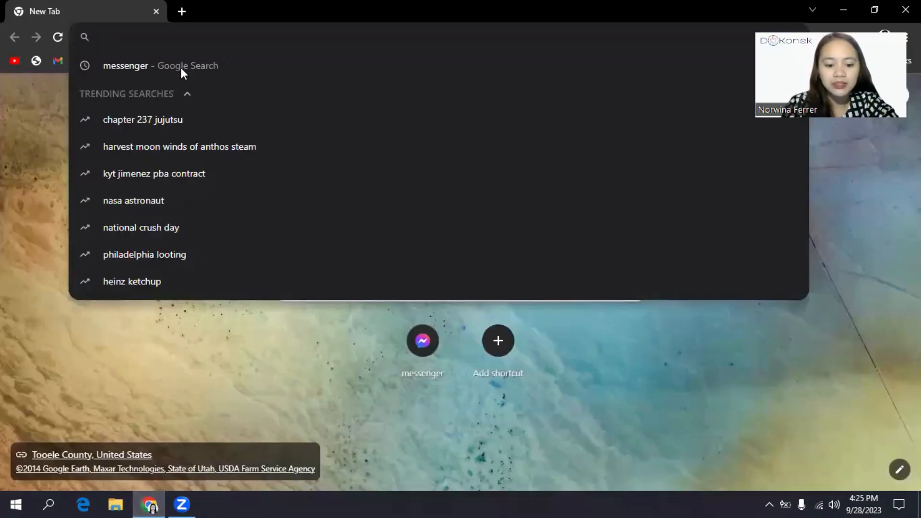
text(VMWA)
click(180, 67)
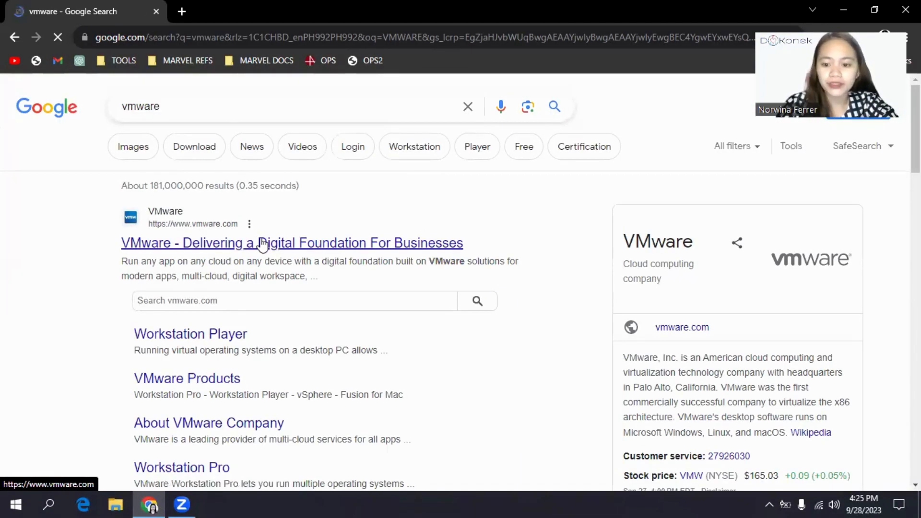
click(262, 243)
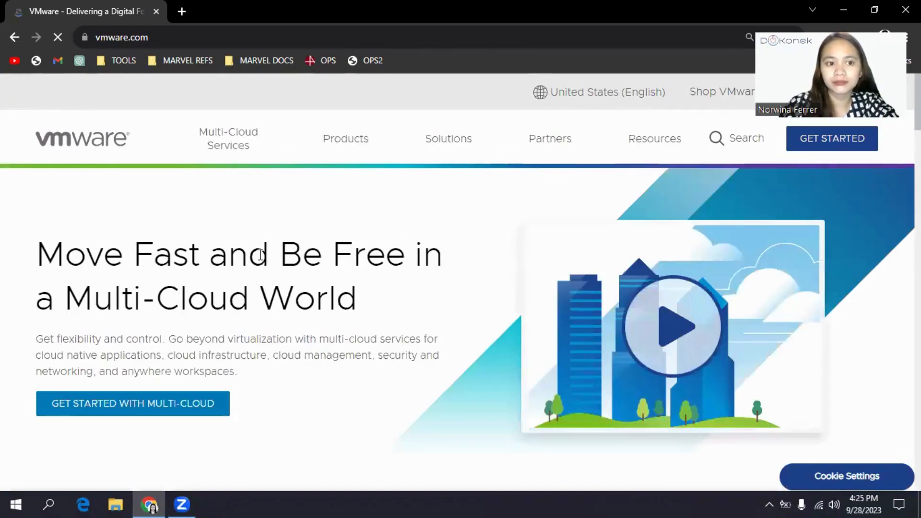
Step: Download the Windows 64-bit installer for VMware Workstation Player 17.0.2 from Products > Workstation Player
click(341, 144)
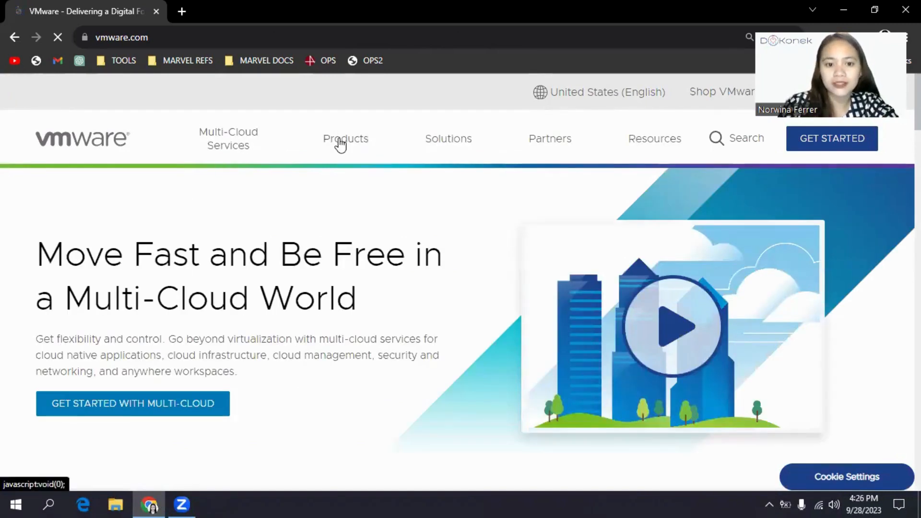
scroll(470, 296, down, 1)
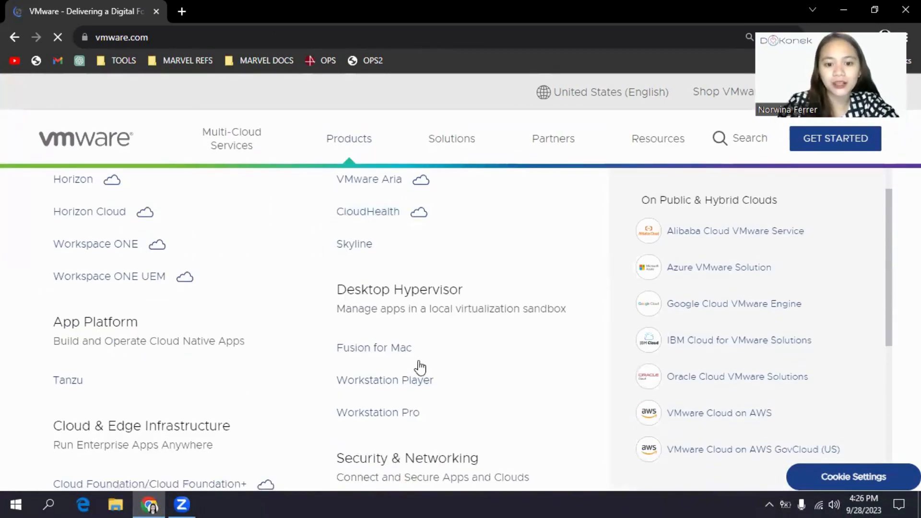
click(393, 384)
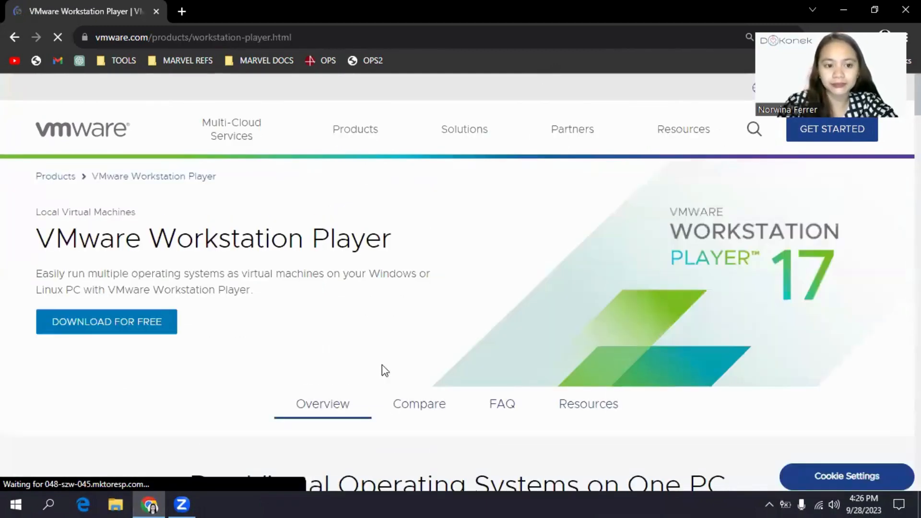
click(121, 326)
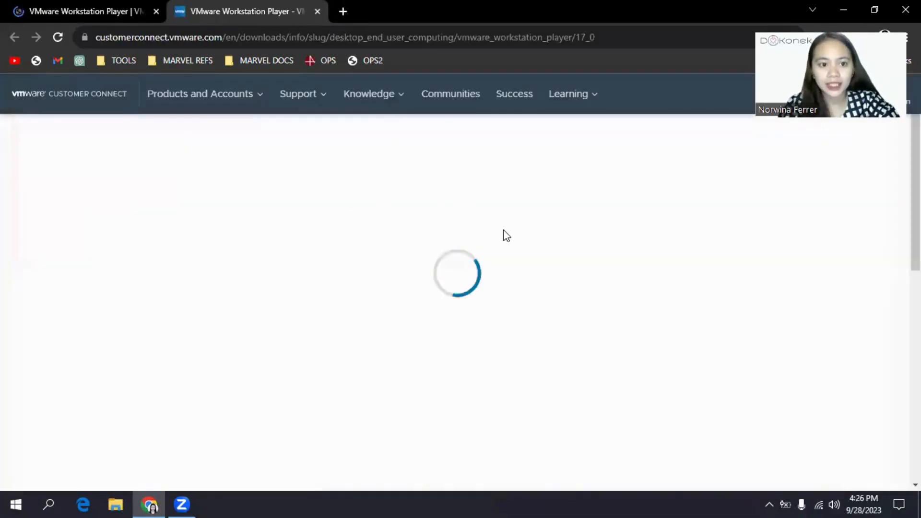
scroll(357, 269, down, 5)
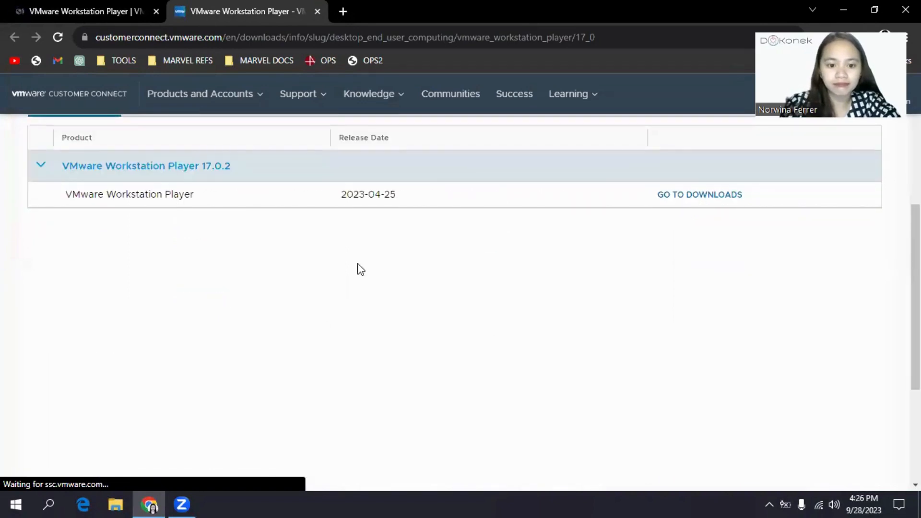
click(691, 194)
scroll(424, 240, down, 2)
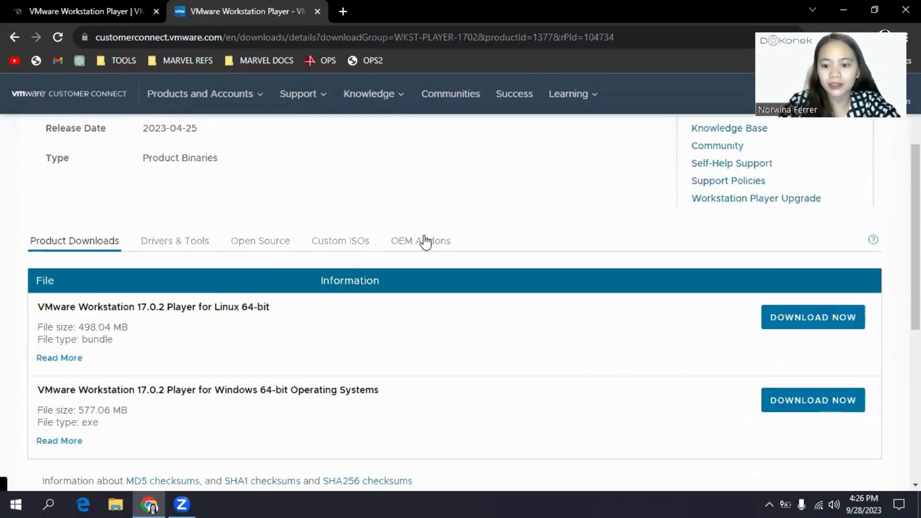
scroll(424, 240, down, 1)
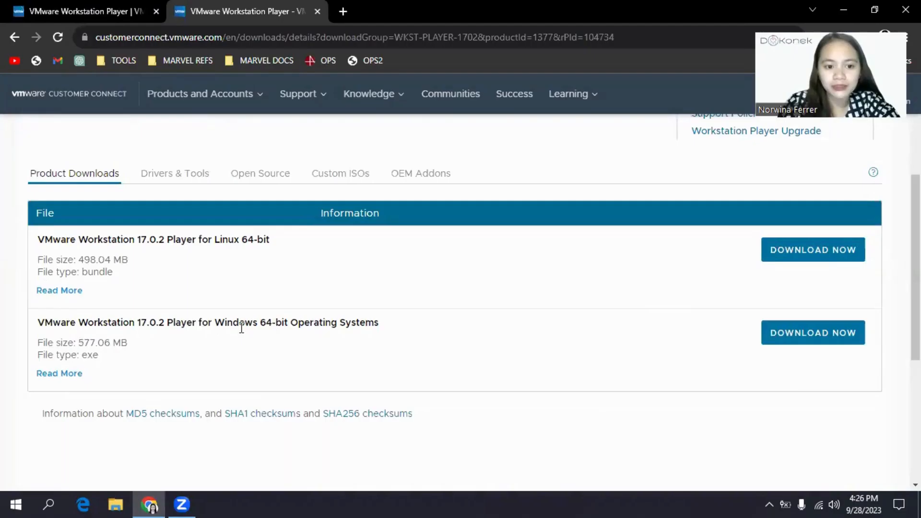
click(840, 343)
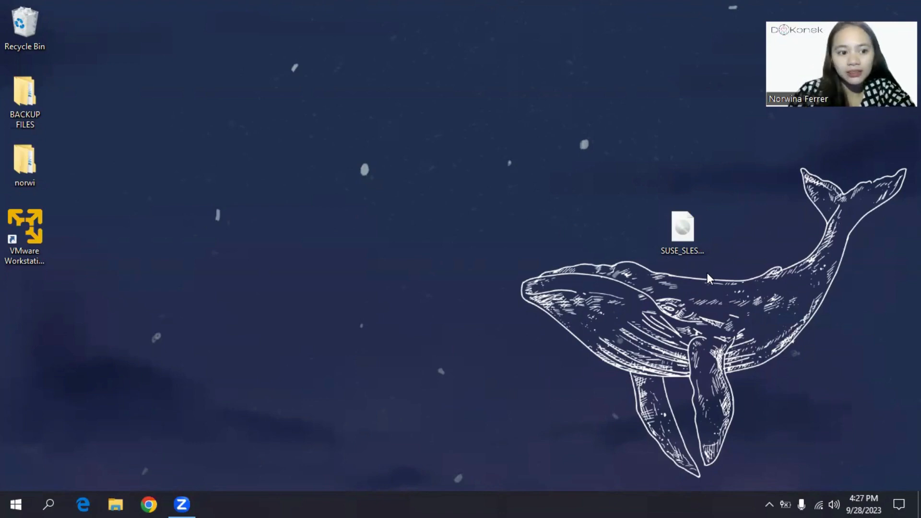
Step: Launch VMware Workstation 17 Player from its desktop shortcut
click(25, 233)
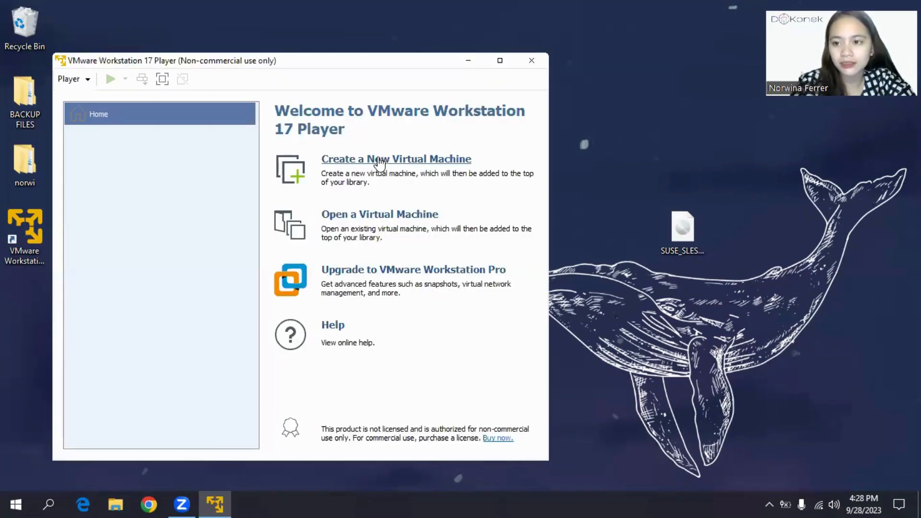
Step: Create a SUSE Linux Enterprise 11 VM with OS installed later, default name, 20 GB single-file disk
click(376, 163)
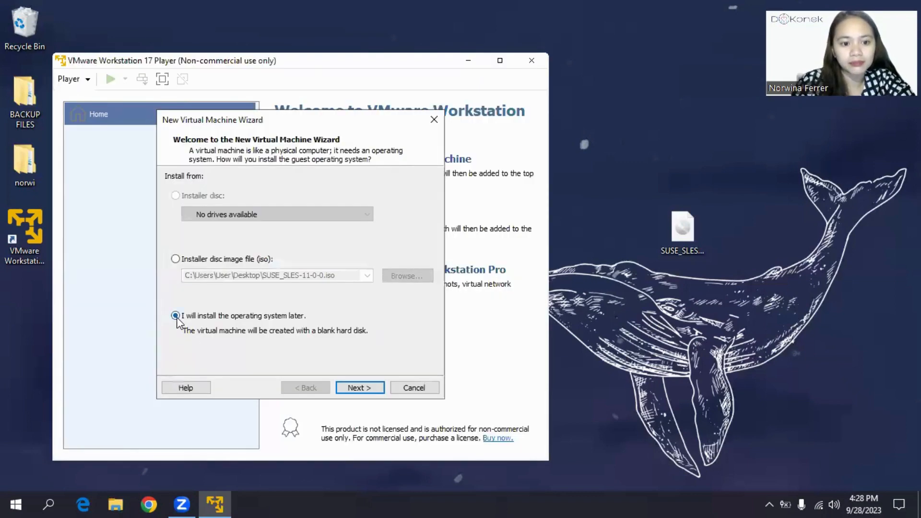
click(373, 390)
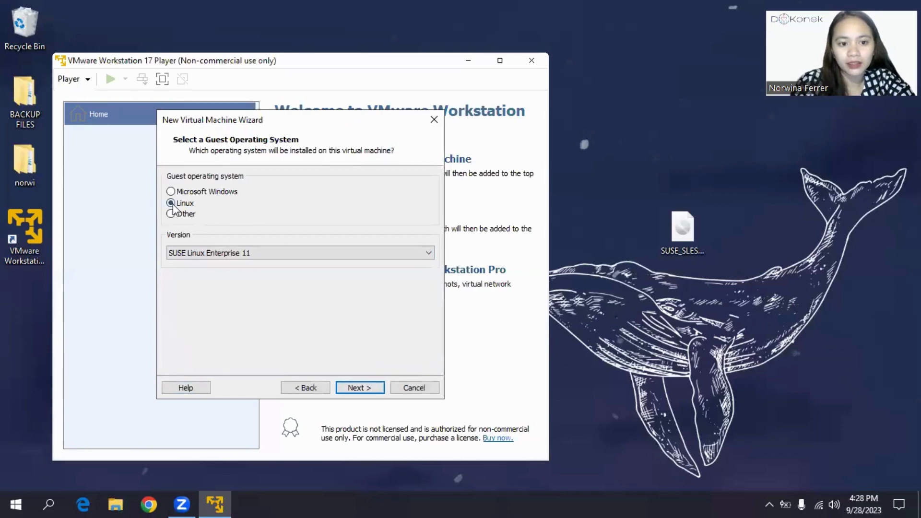
click(361, 388)
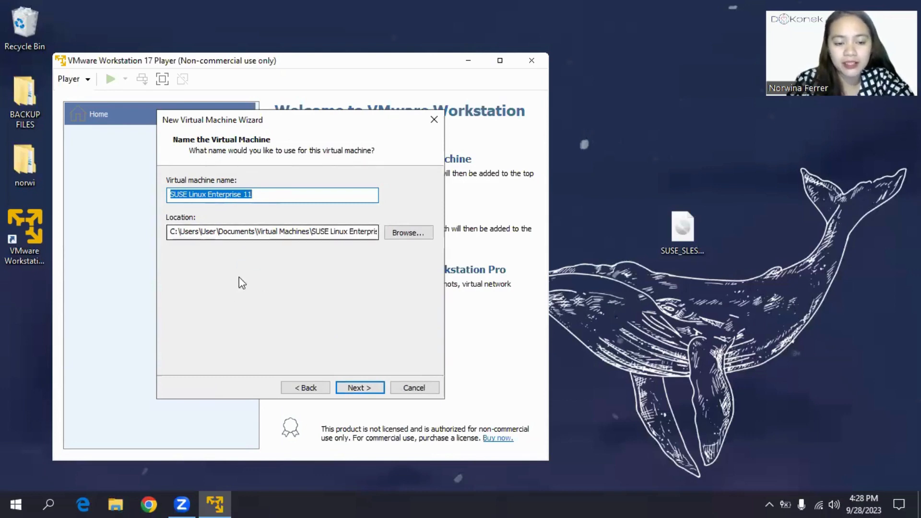
click(368, 394)
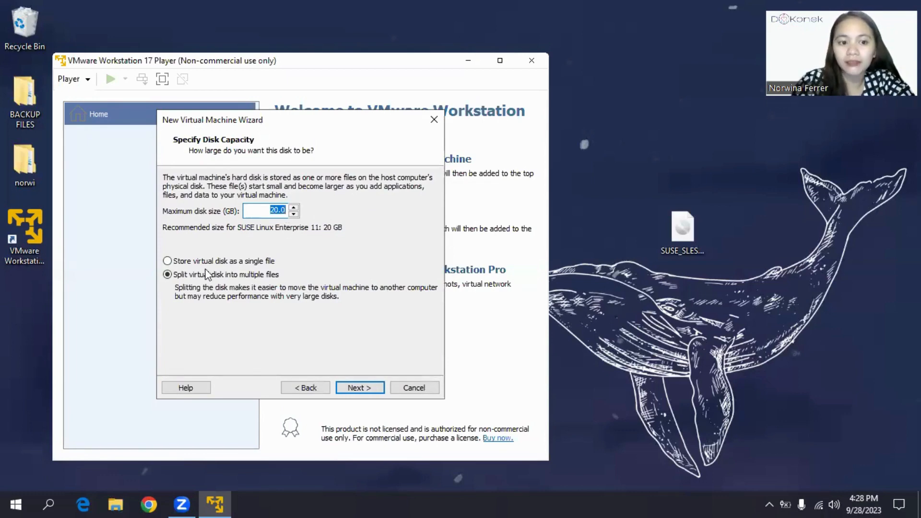
click(168, 262)
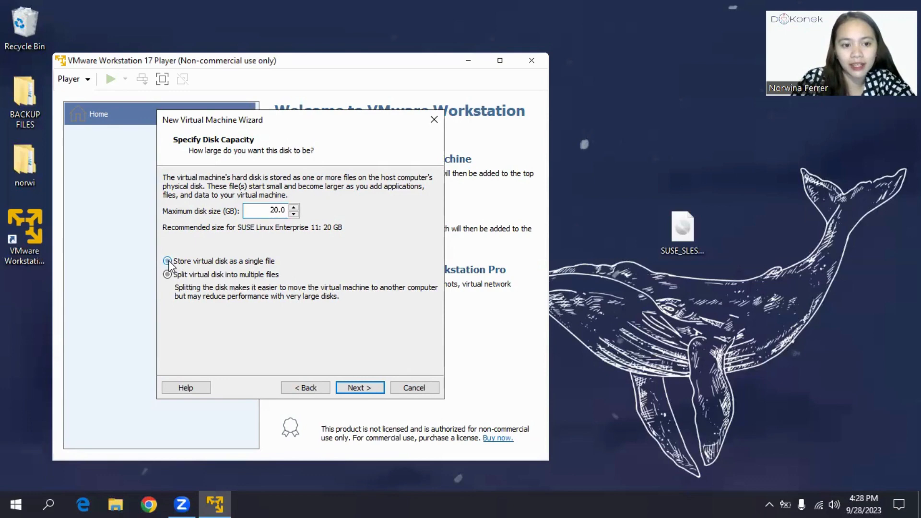
click(367, 387)
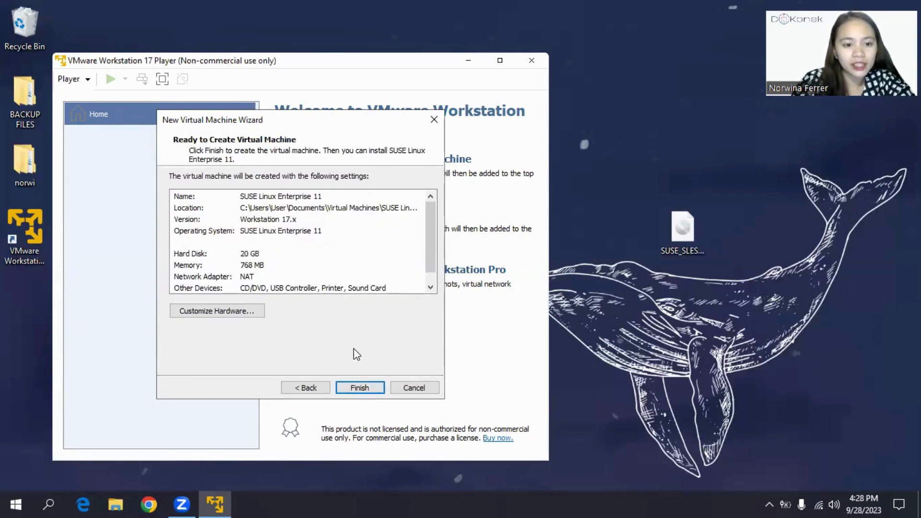
click(232, 315)
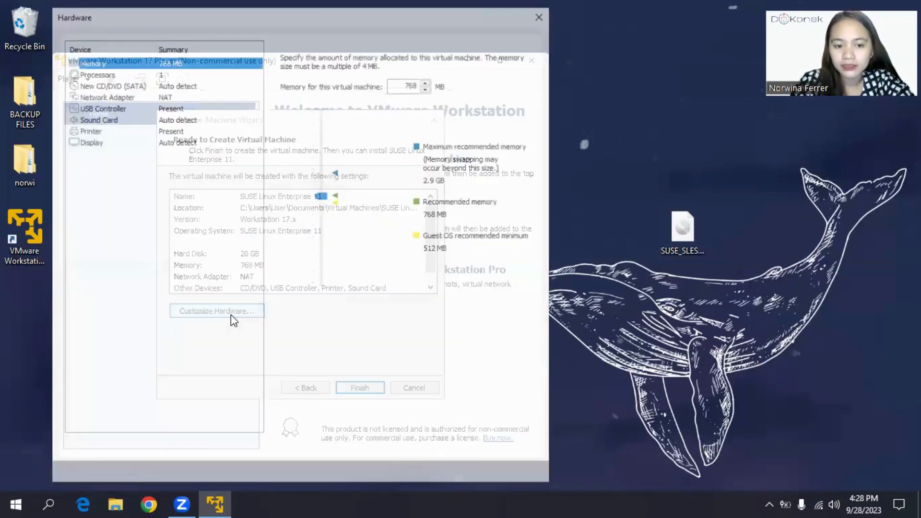
Step: Set the New CD/DVD drive to use the SUSE_SLES-11-0-0.iso image from the Desktop
click(113, 84)
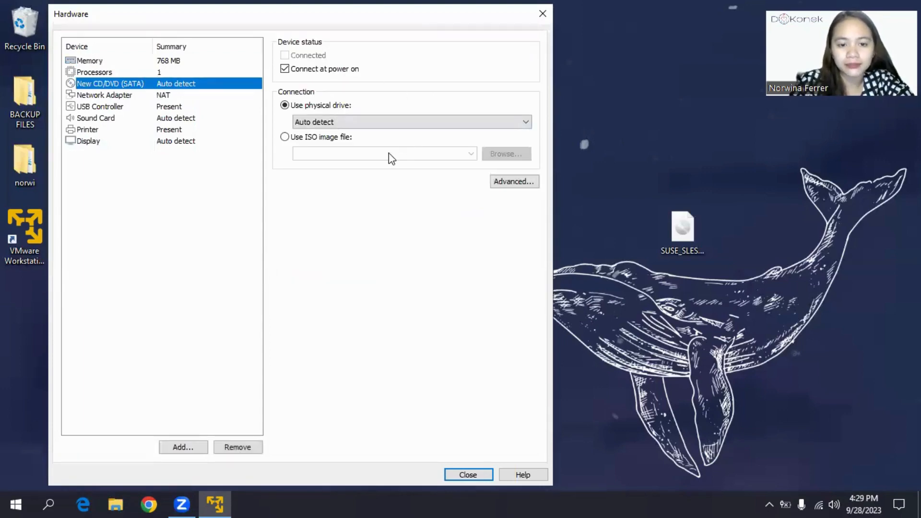
click(285, 137)
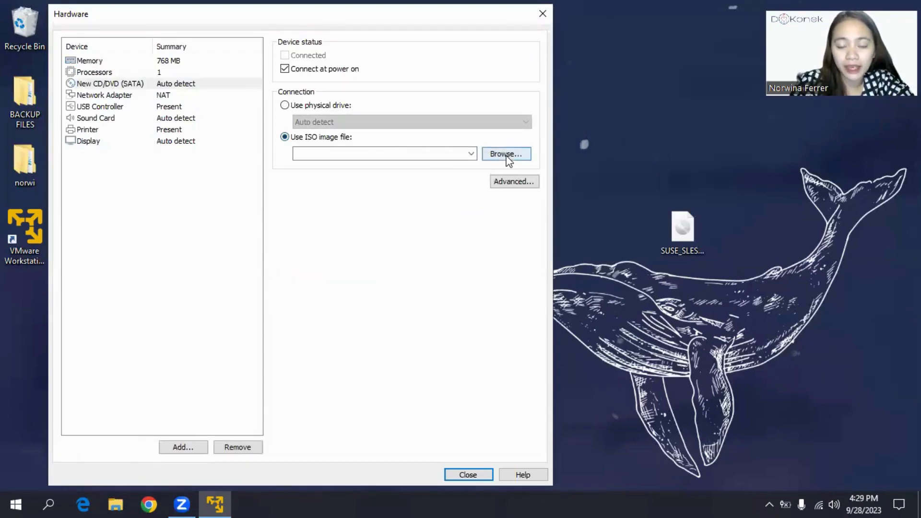
click(507, 157)
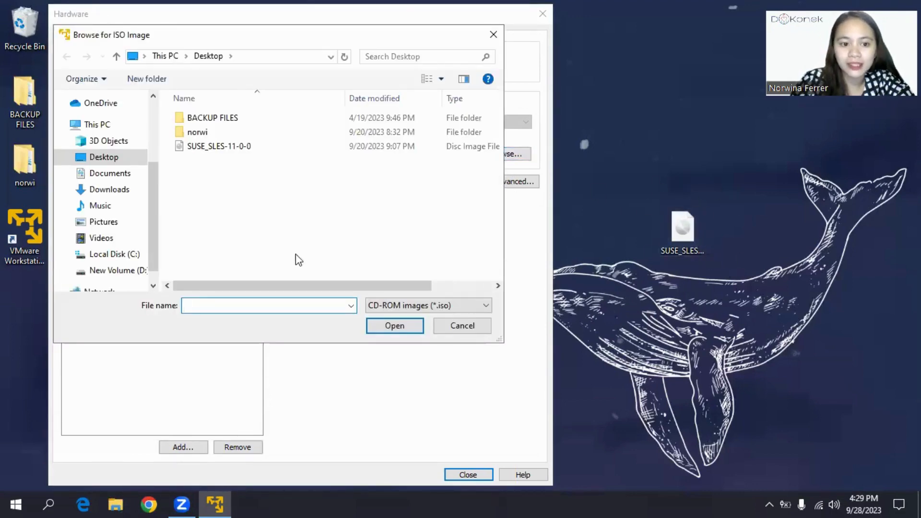
click(235, 145)
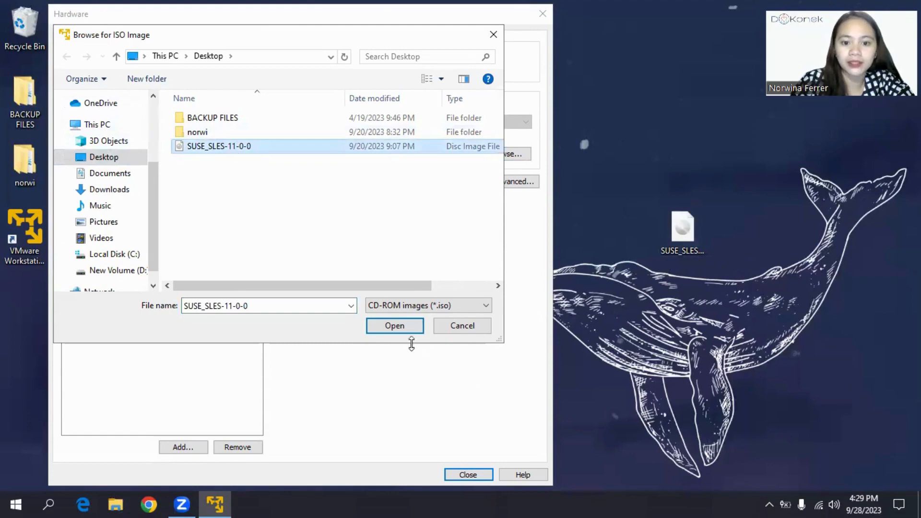
click(395, 331)
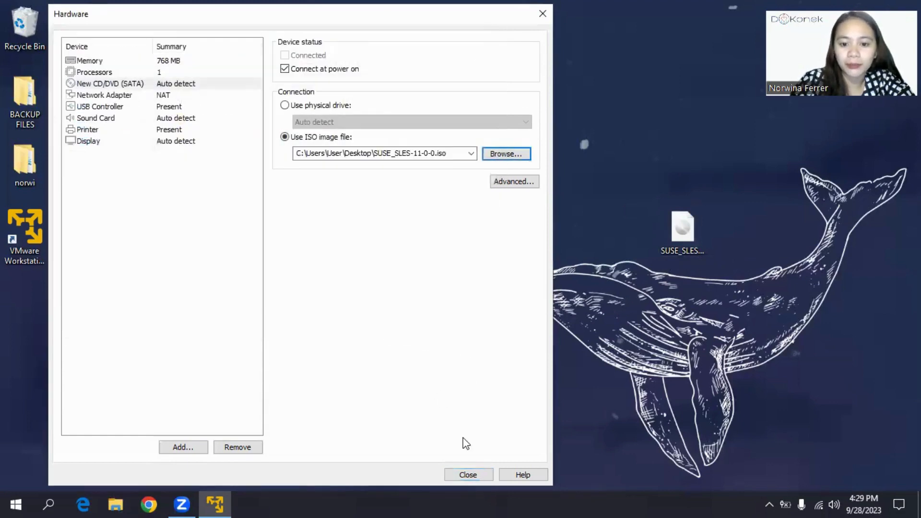
click(475, 476)
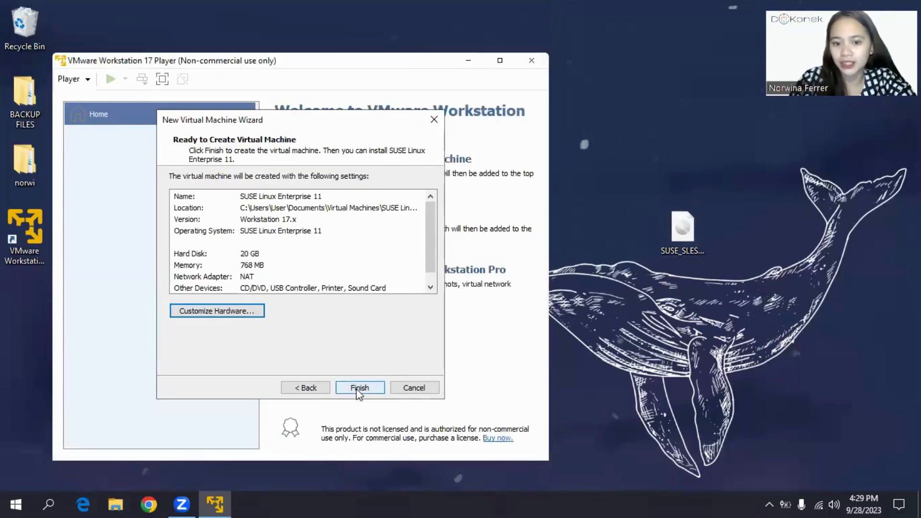
Step: Finish the wizard and power on the SUSE Linux Enterprise 11 virtual machine from the library
click(358, 389)
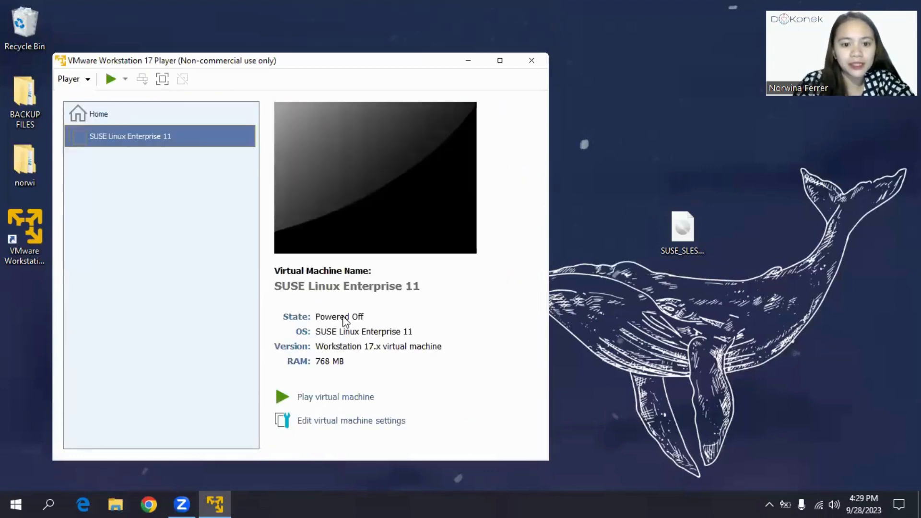
right_click(194, 135)
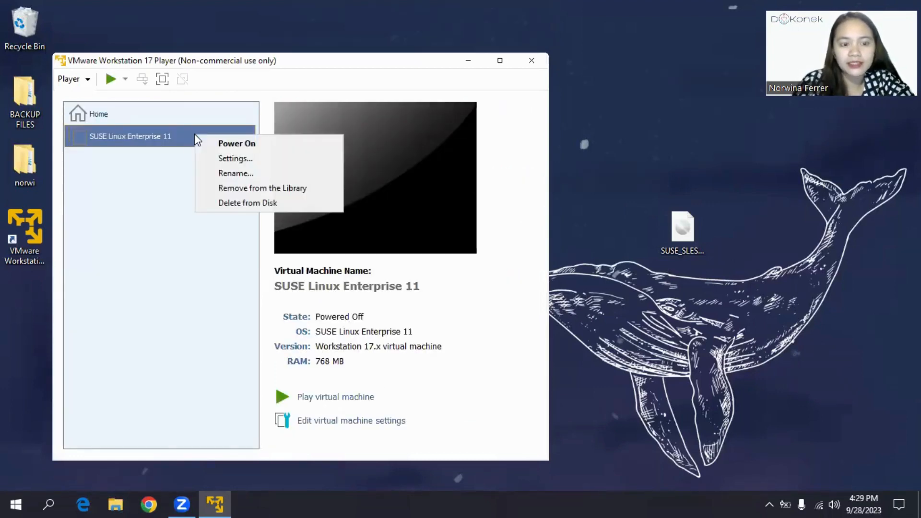
click(231, 142)
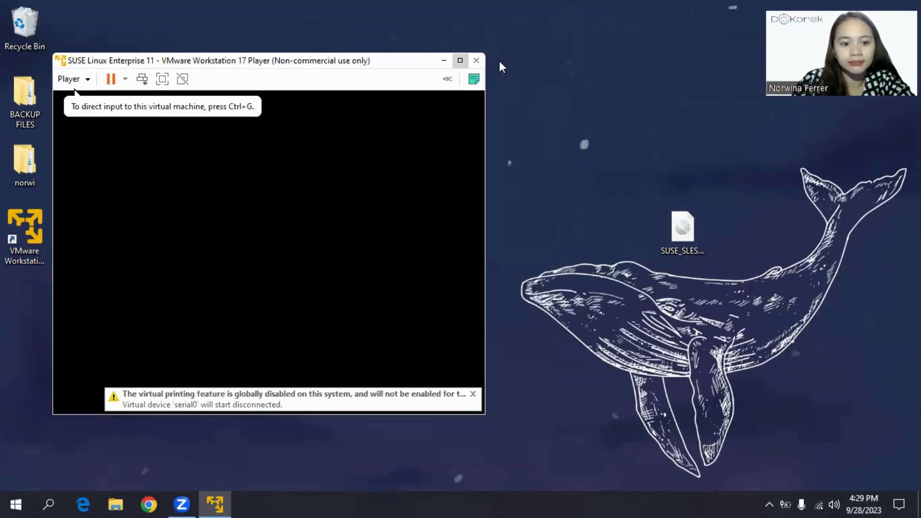
Step: Maximize the VM console and select Installation from the SUSE boot menu
click(459, 60)
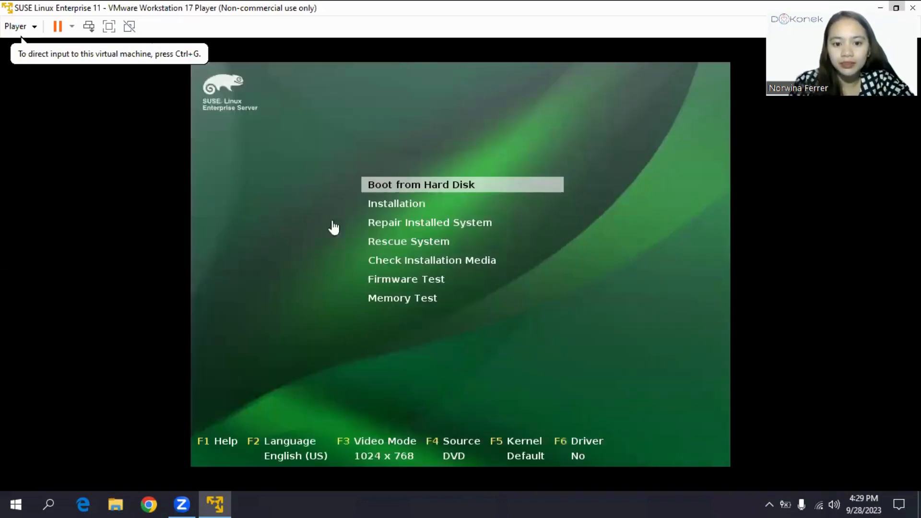
click(400, 207)
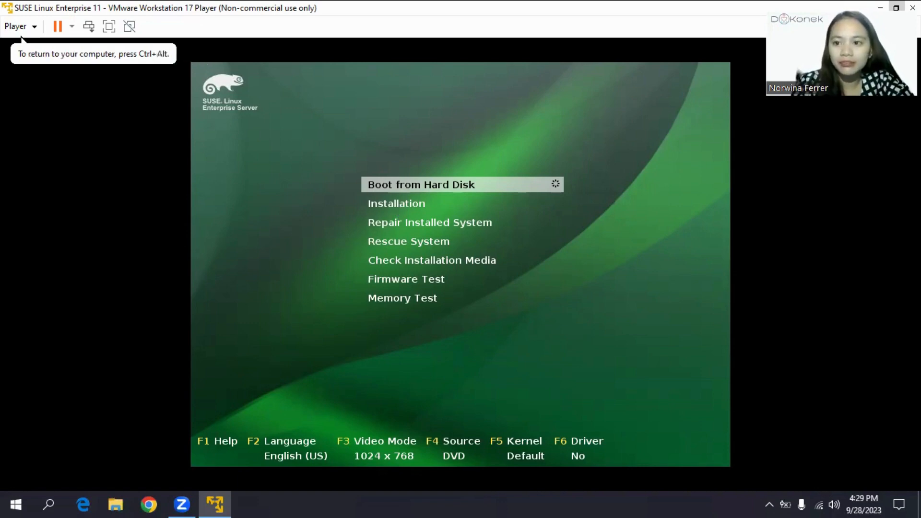
key(Down)
key(Down)
key(Down)
key(Down)
key(Down)
key(Down)
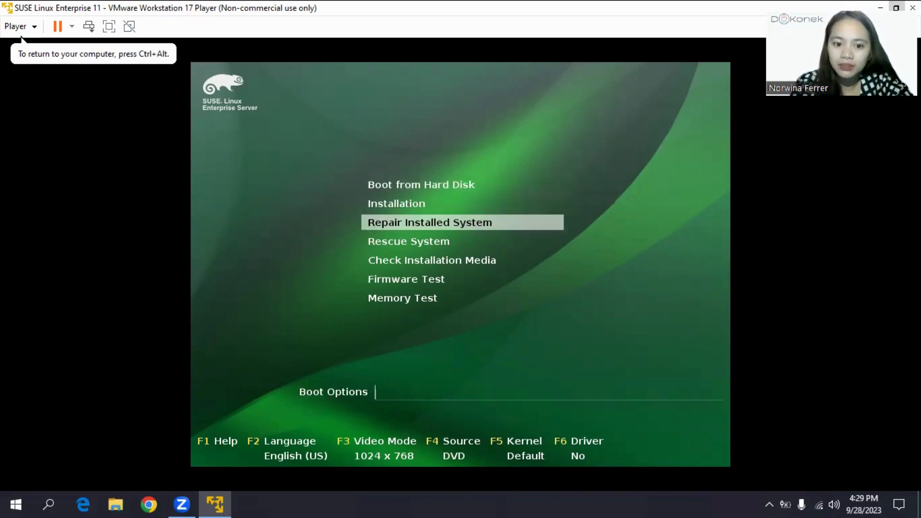
key(Up)
key(Up)
key(Up)
key(Up)
key(Up)
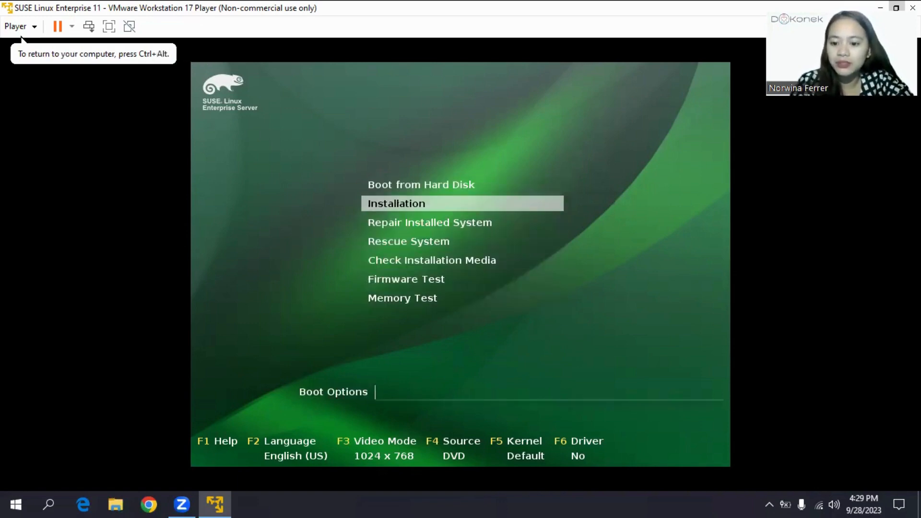
key(Return)
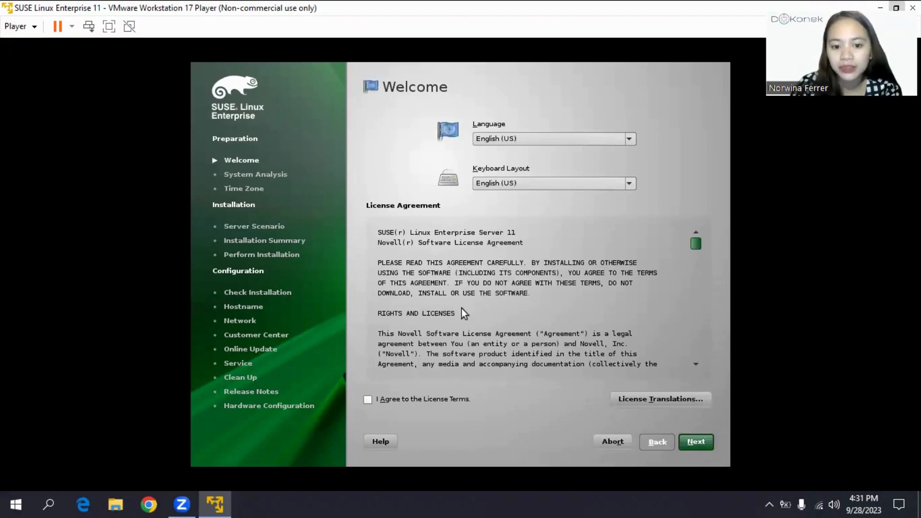
Step: Accept the SUSE license terms on the Welcome page and continue to Media Check
scroll(464, 313, down, 15)
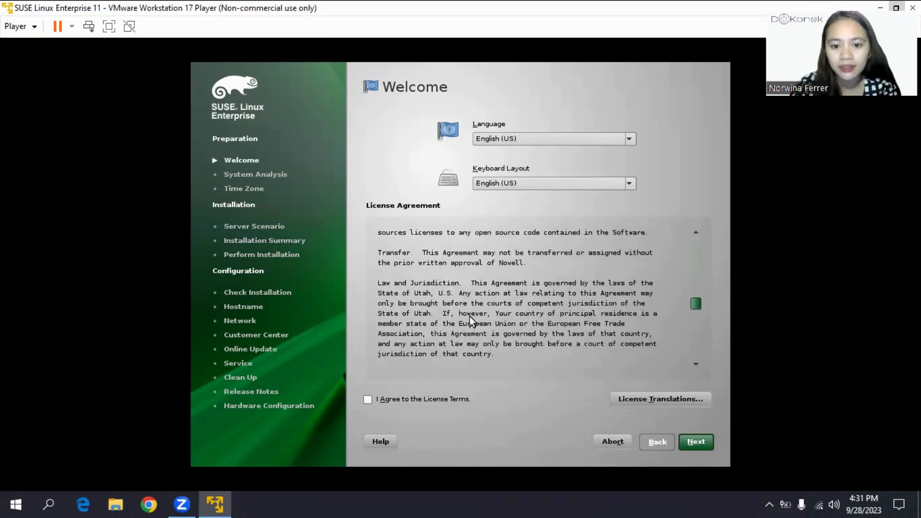
scroll(470, 317, down, 10)
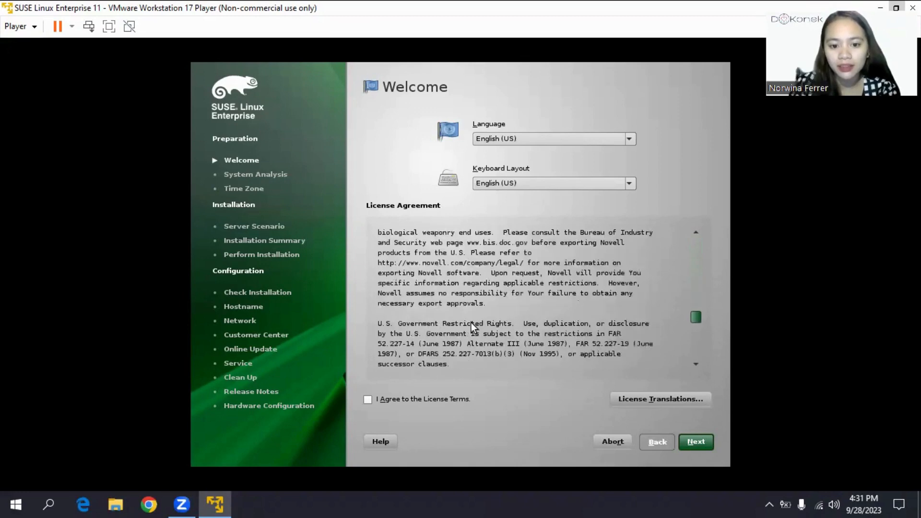
click(367, 401)
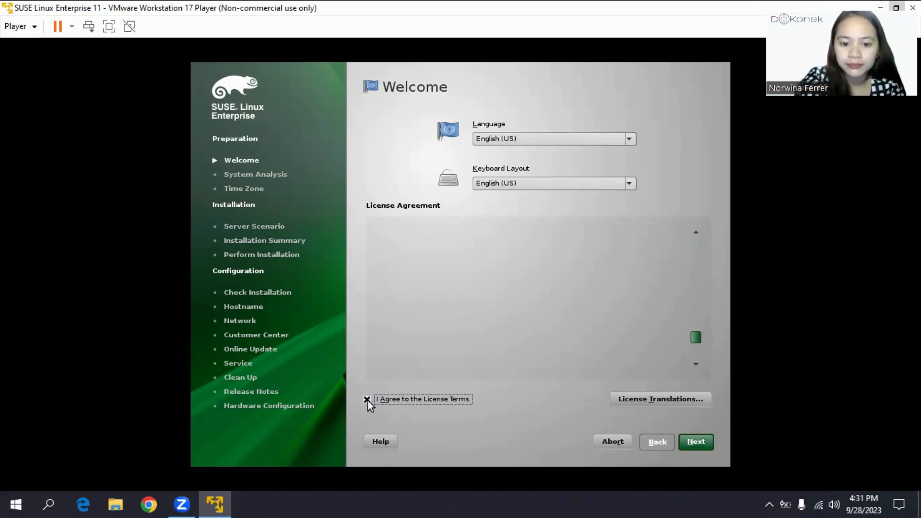
click(696, 442)
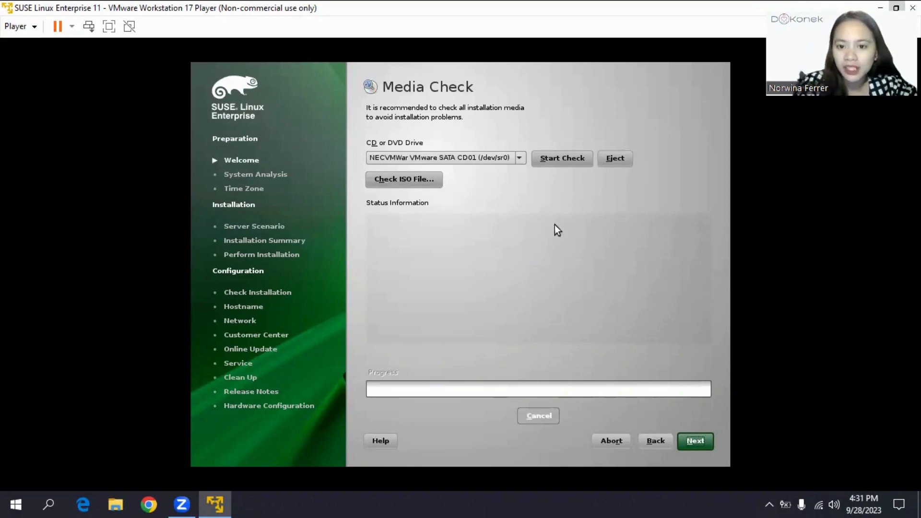
Step: Run the media check on the installation DVD and continue once it reports OK
click(571, 159)
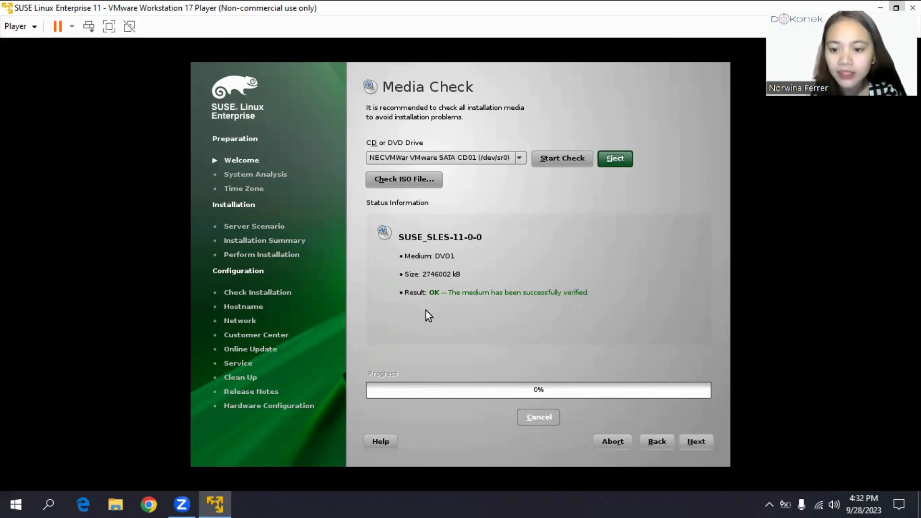
click(706, 447)
click(708, 450)
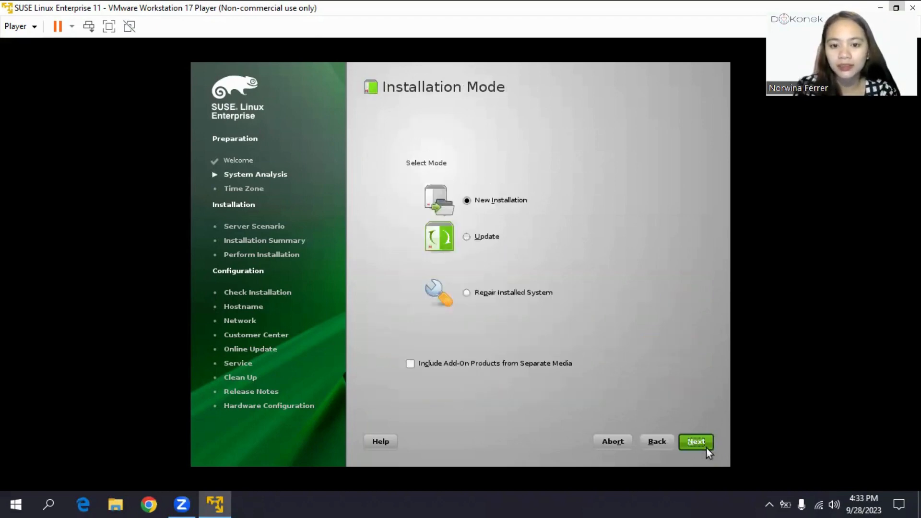
Step: Choose New Installation, keep Eastern (New York) time zone and Physical Machine scenario
click(465, 200)
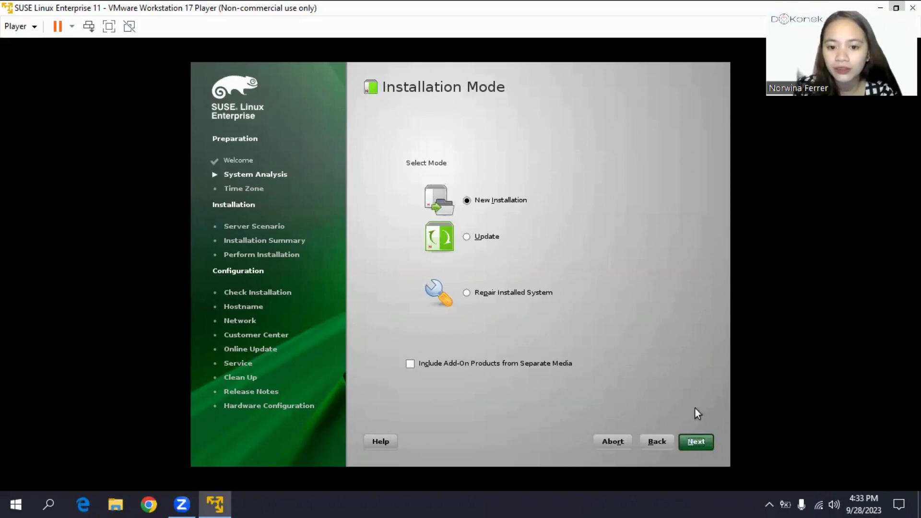
click(689, 442)
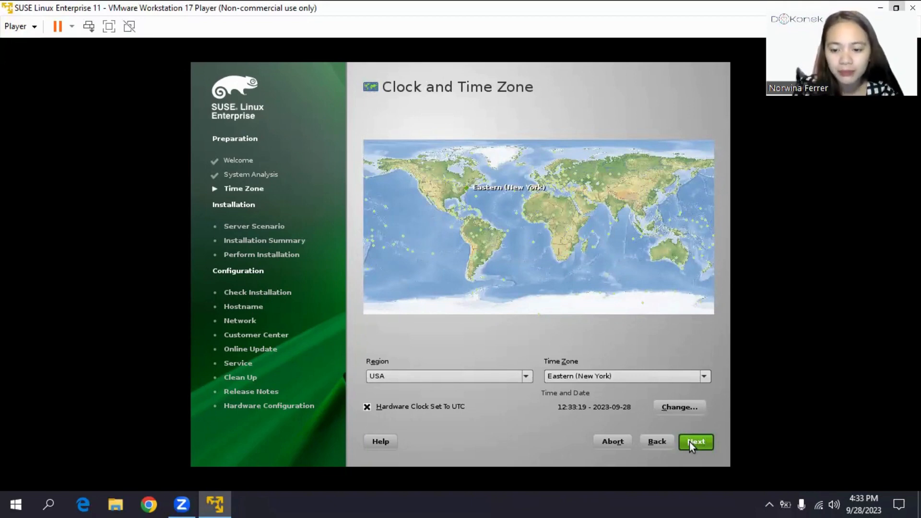
click(690, 441)
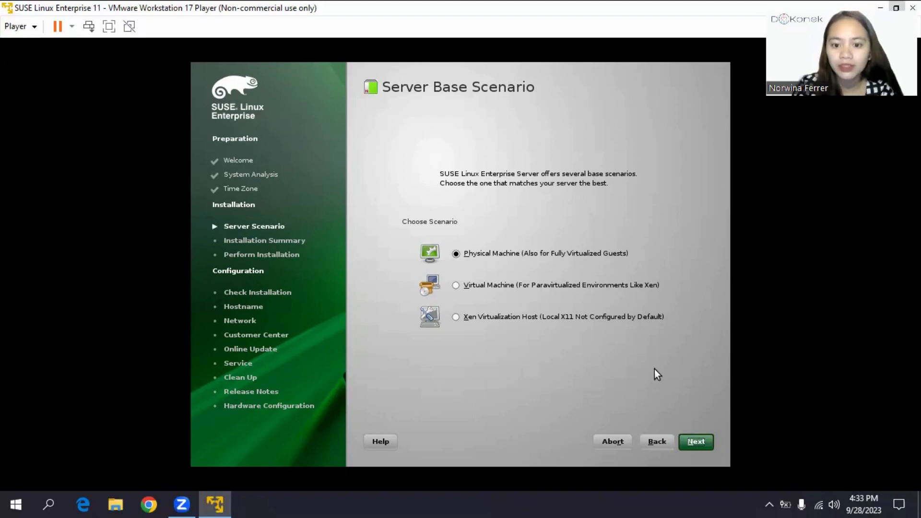
click(696, 442)
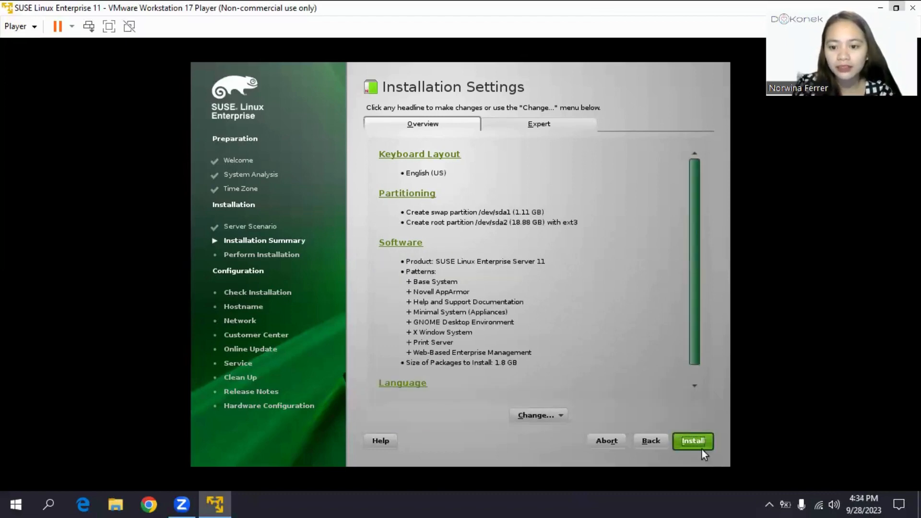
Step: Start the installation, accept the agfa-fonts license, confirm, and reboot when prompted
click(699, 448)
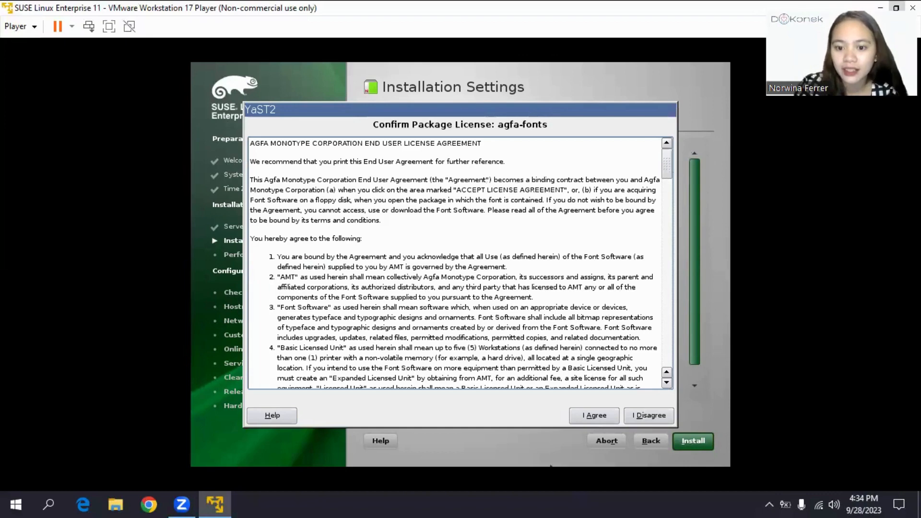
click(608, 416)
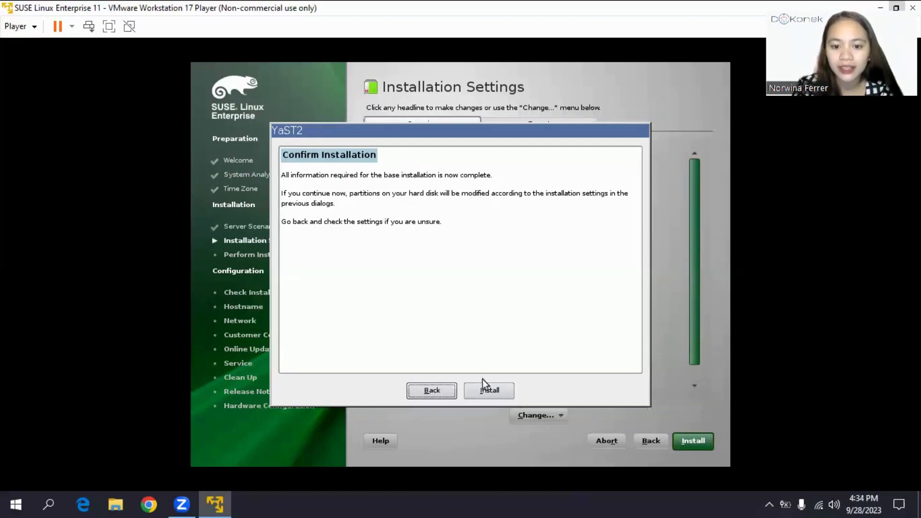
click(488, 390)
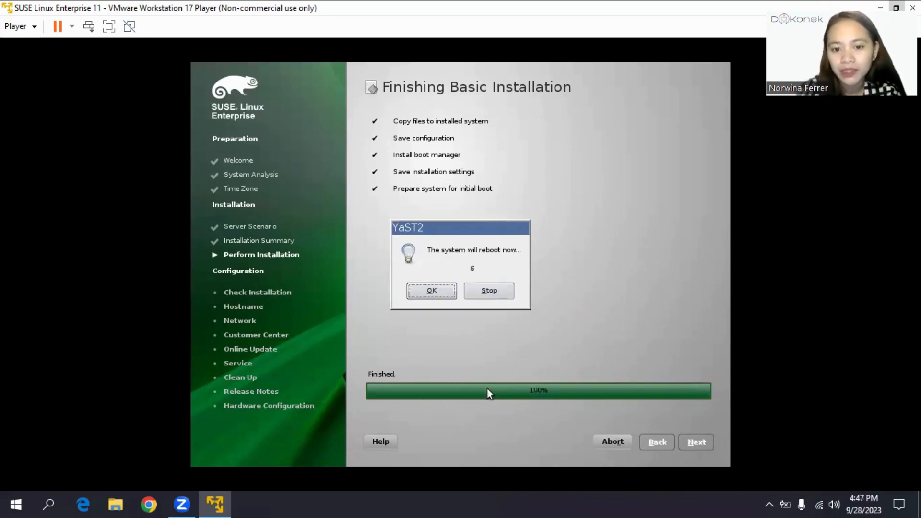
click(434, 291)
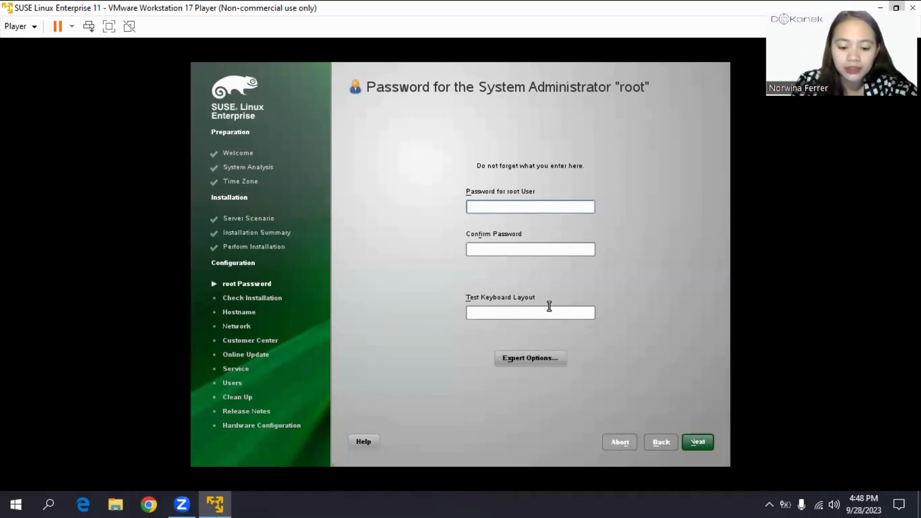
Step: Enter and confirm the root password, then accept both YaST2 weak-password warnings
text(******)
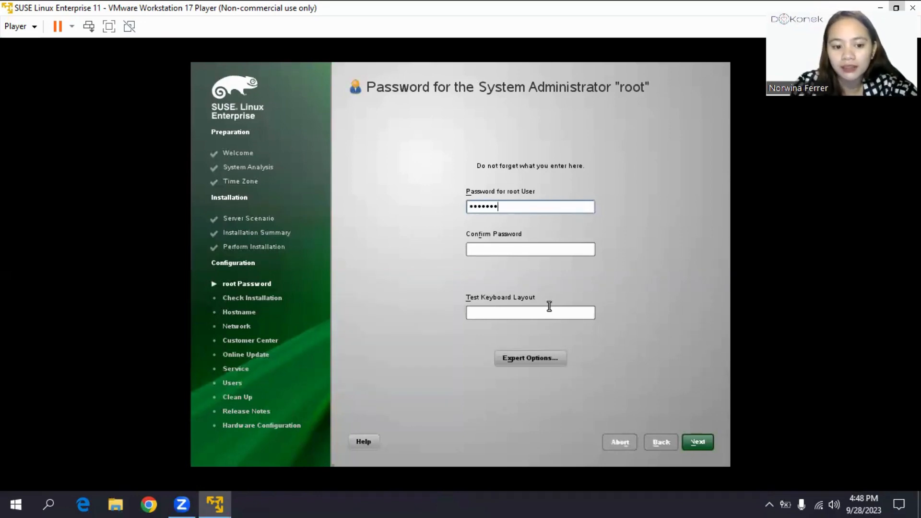
click(506, 247)
text(****)
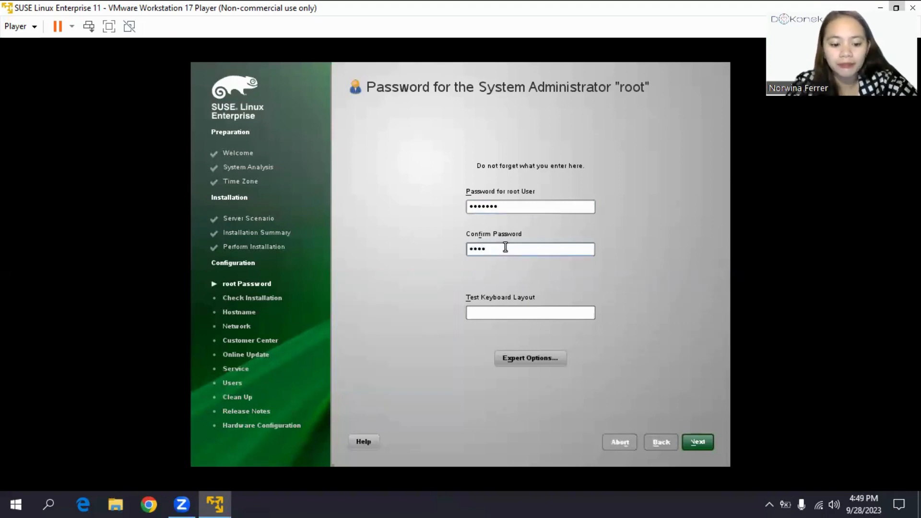
text(***)
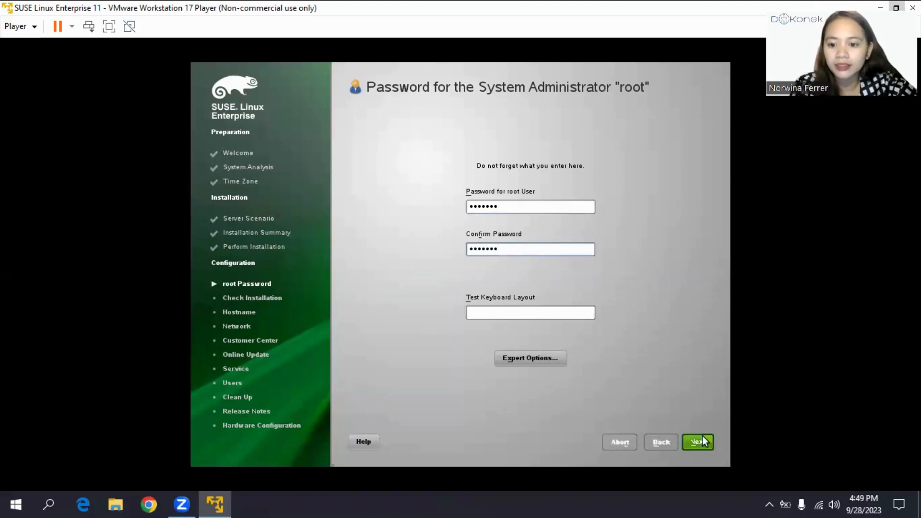
click(701, 440)
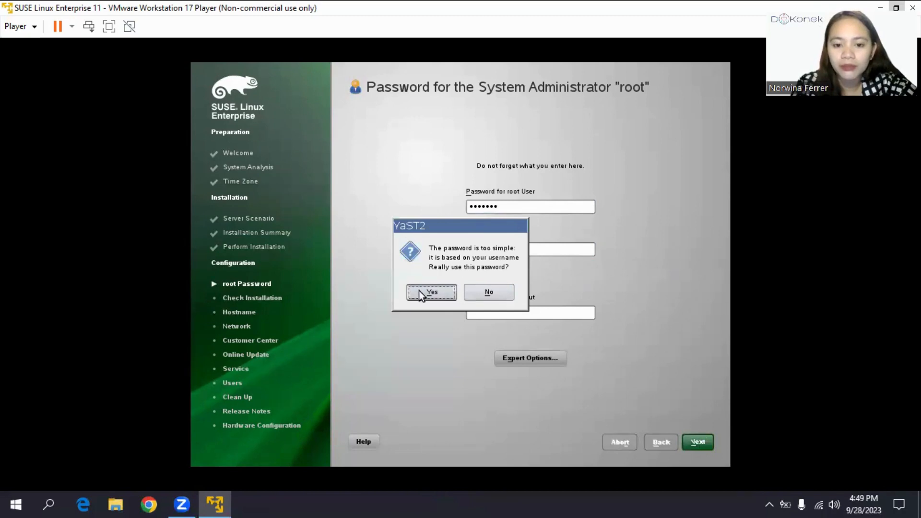
click(419, 291)
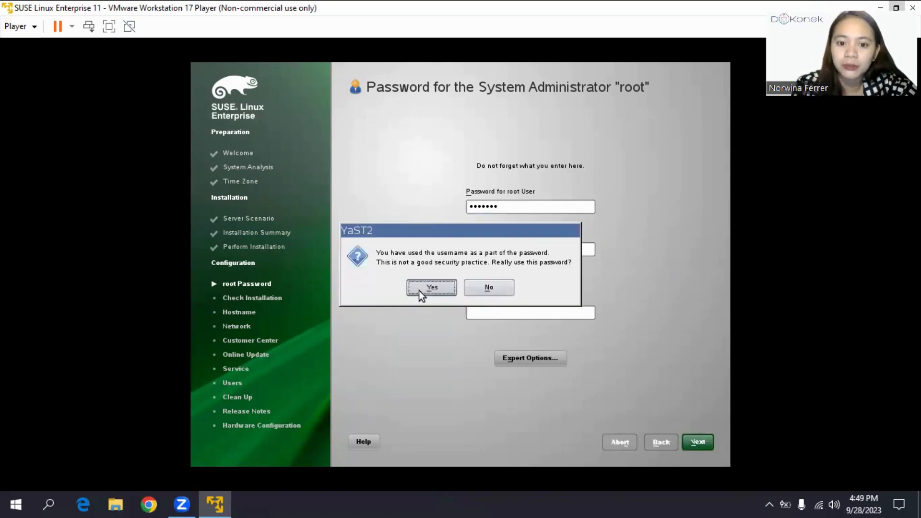
click(419, 291)
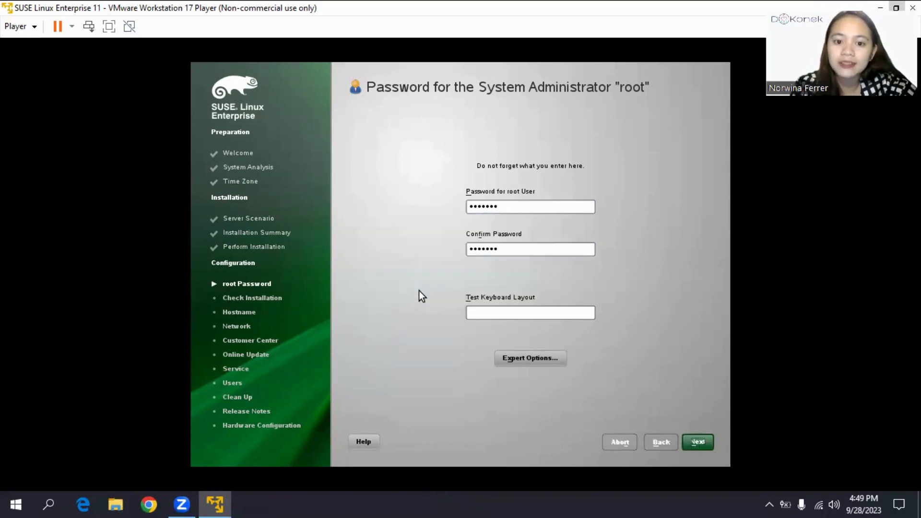
Step: Keep the default hostname and network settings, choose No, Skip This Test, and accept the Installation Overview
click(703, 442)
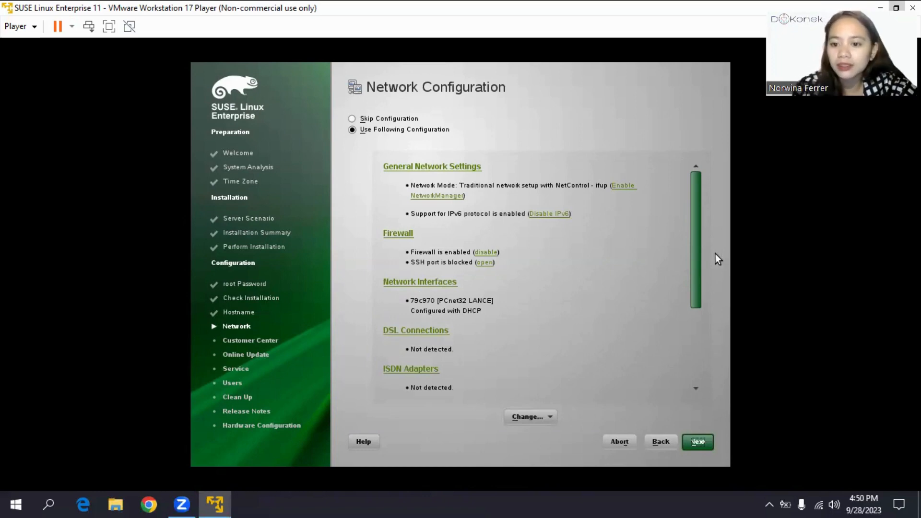
click(699, 441)
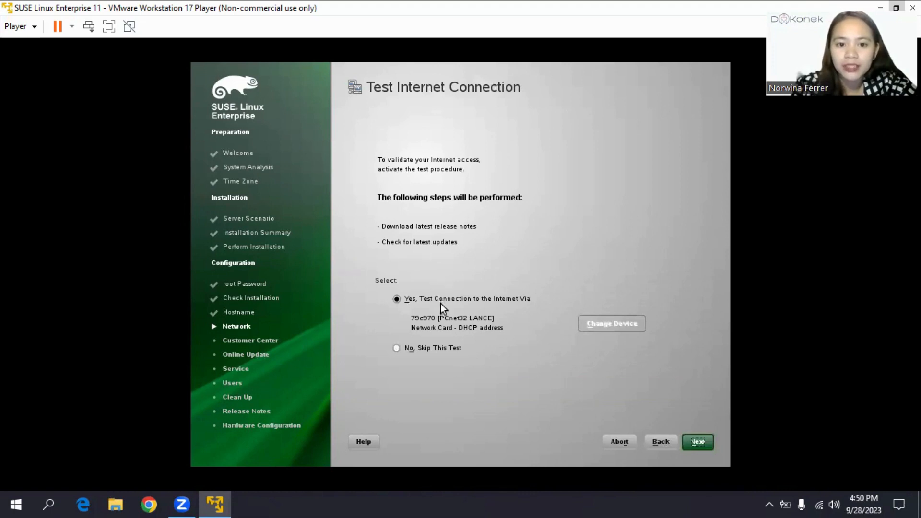
click(401, 350)
click(704, 445)
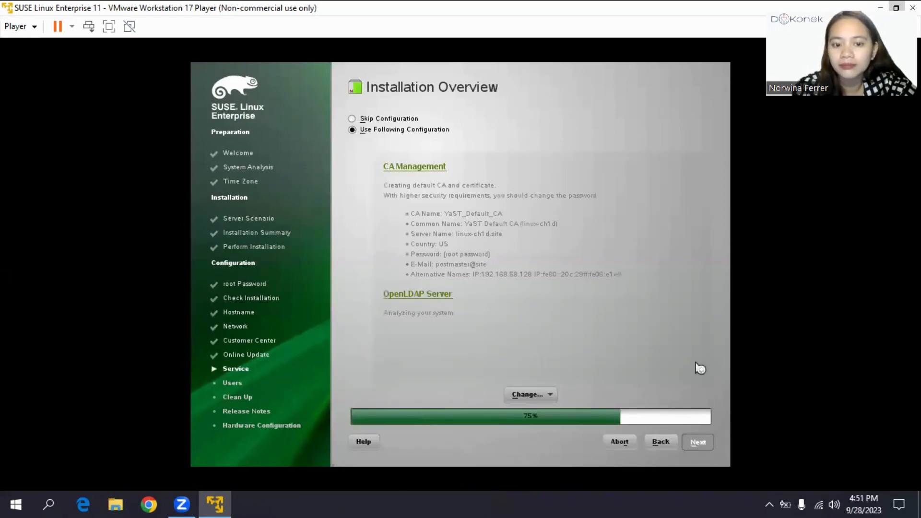
click(704, 445)
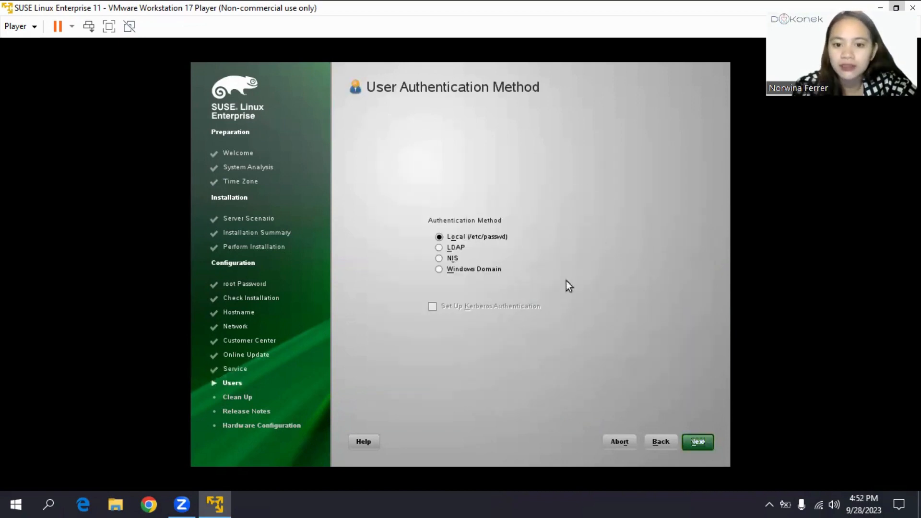
Step: Keep Local (/etc/passwd) authentication, enter the user's full name and password twice, and accept the weak-password warning
click(707, 444)
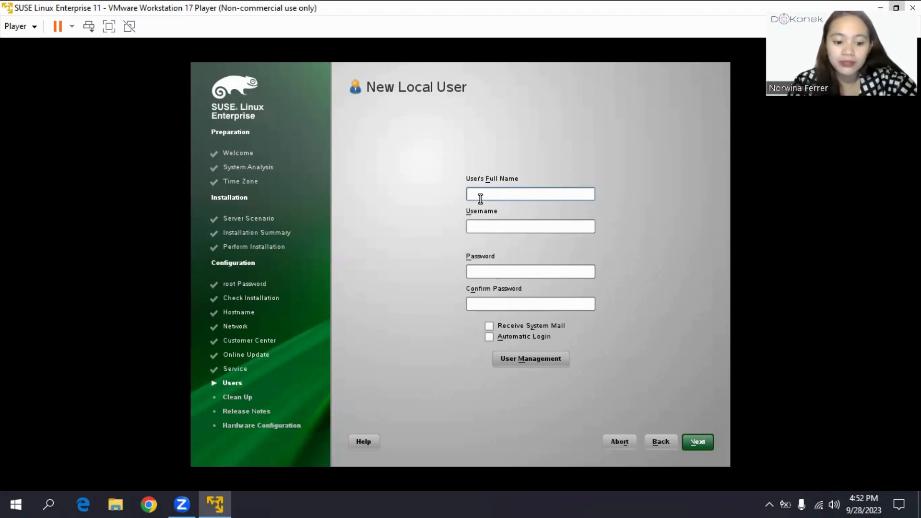
text(norwina)
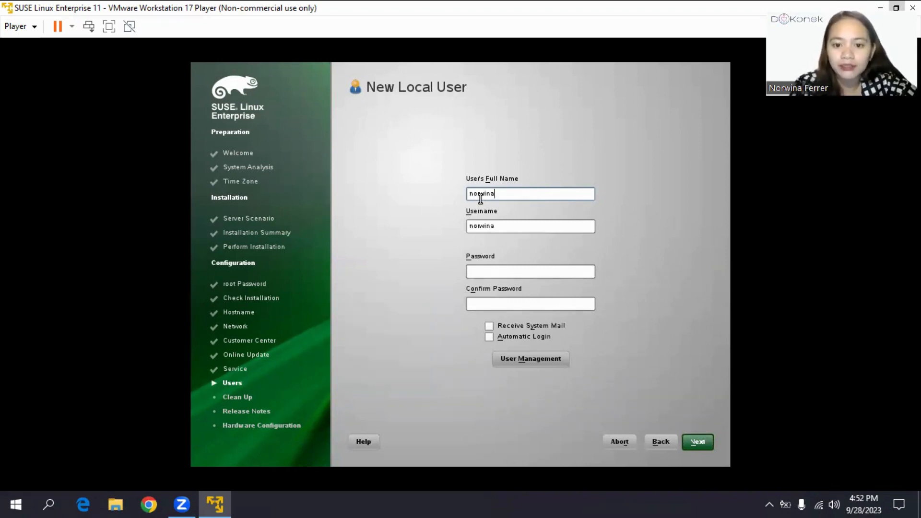
click(515, 273)
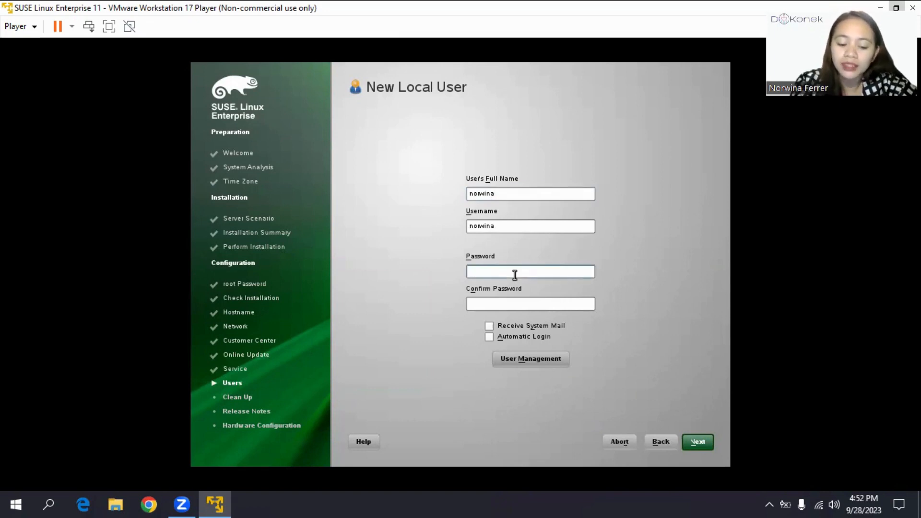
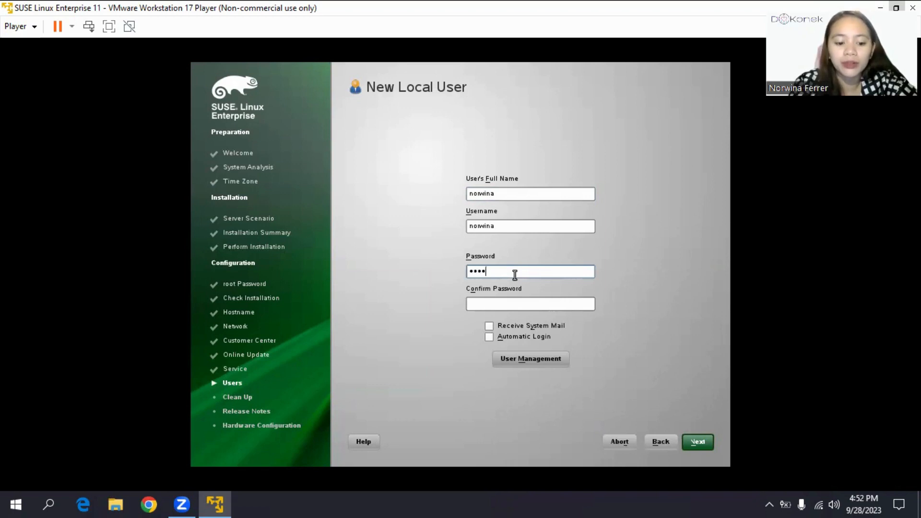
click(533, 304)
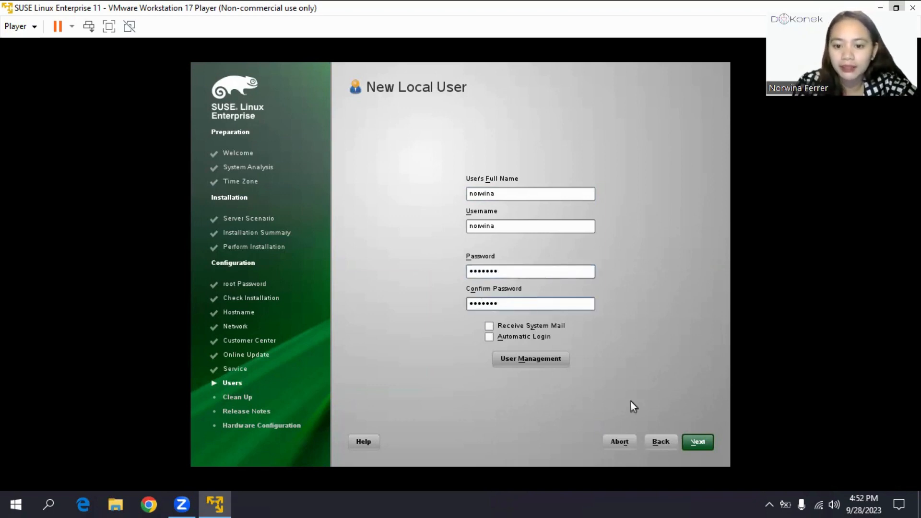
click(695, 446)
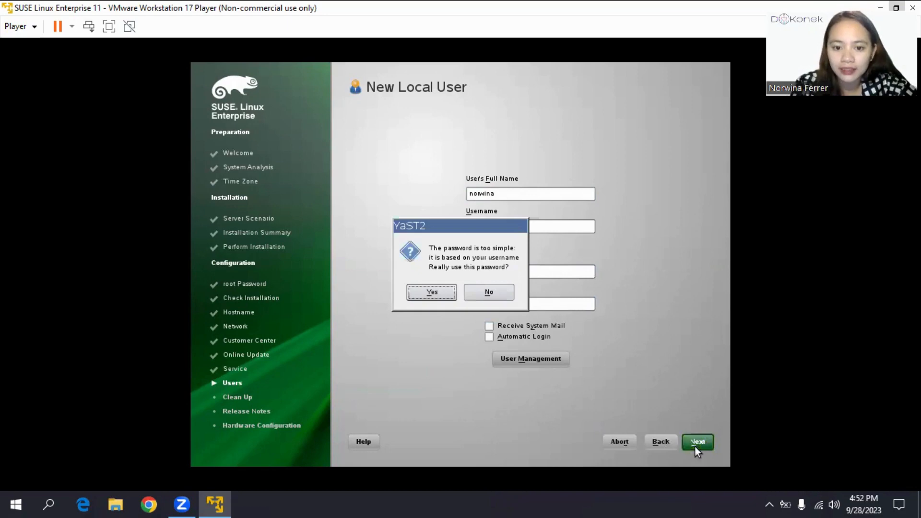
click(443, 292)
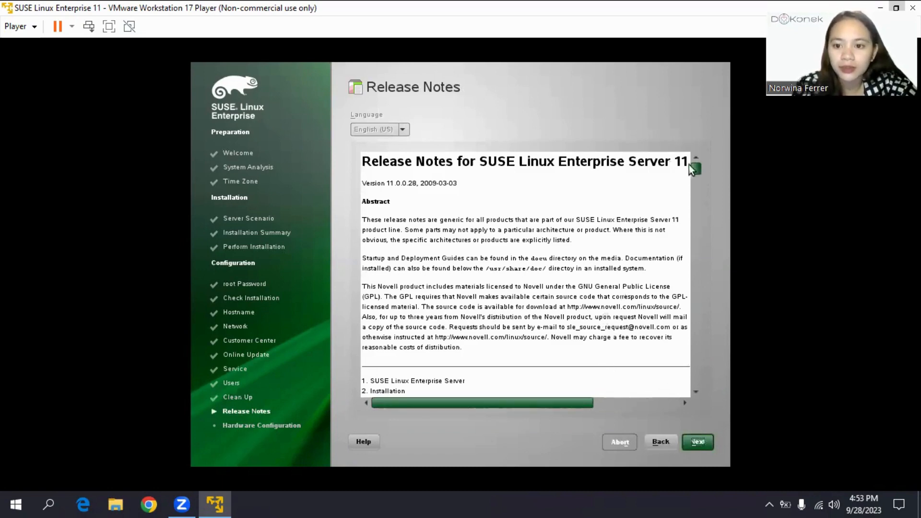
Step: Scroll through the SUSE Linux Enterprise Server 11 release notes and continue to Hardware Configuration
drag(693, 169, 674, 302)
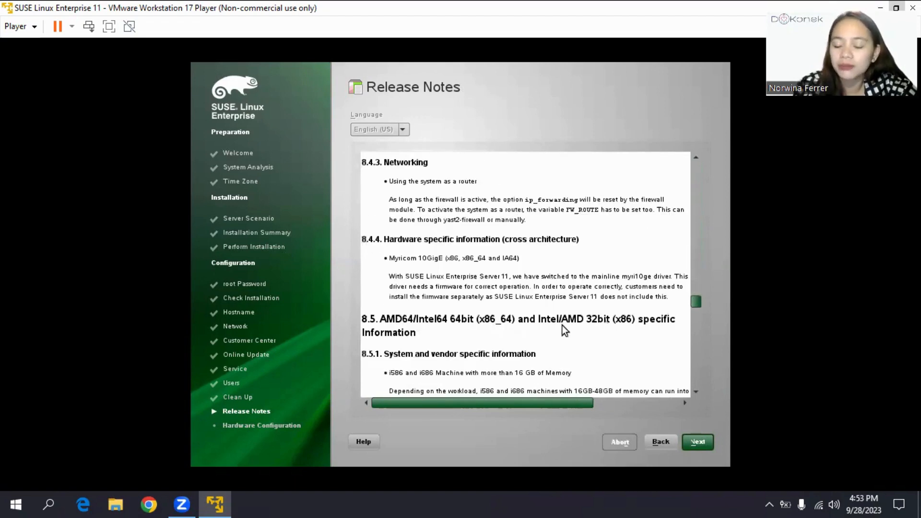
scroll(562, 325, down, 5)
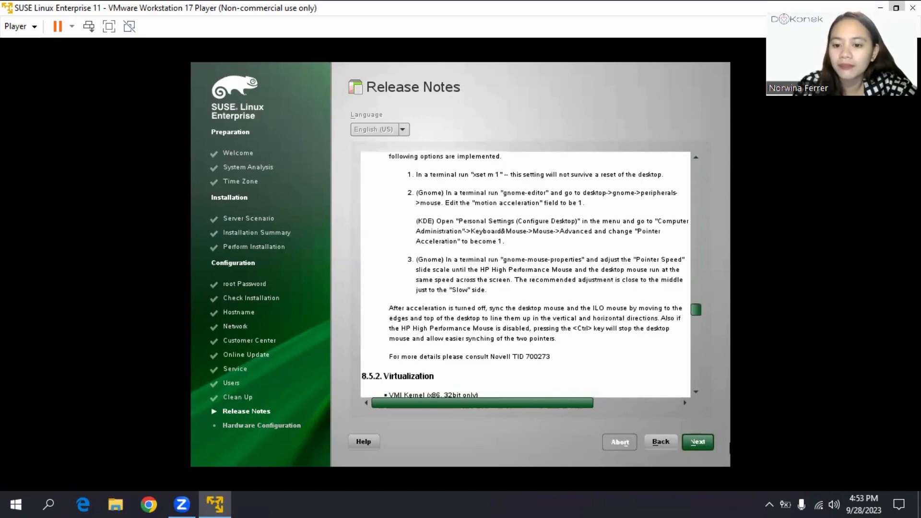
click(698, 442)
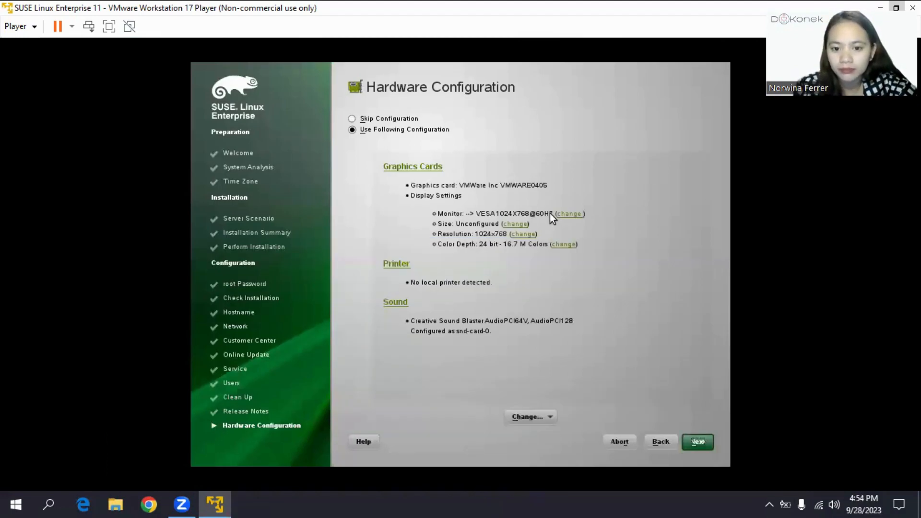
Step: Accept the detected 1024x768 VMware graphics, sound and printer settings, then finish the installation
click(697, 442)
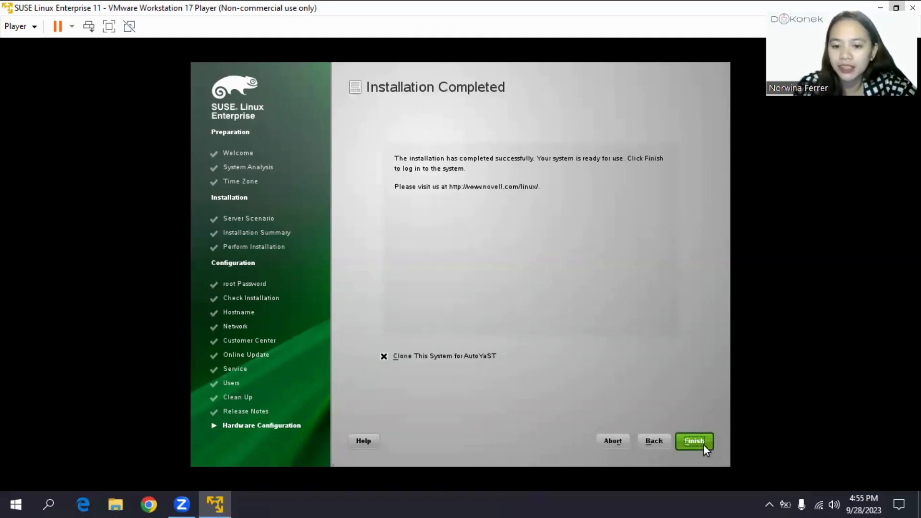
click(694, 441)
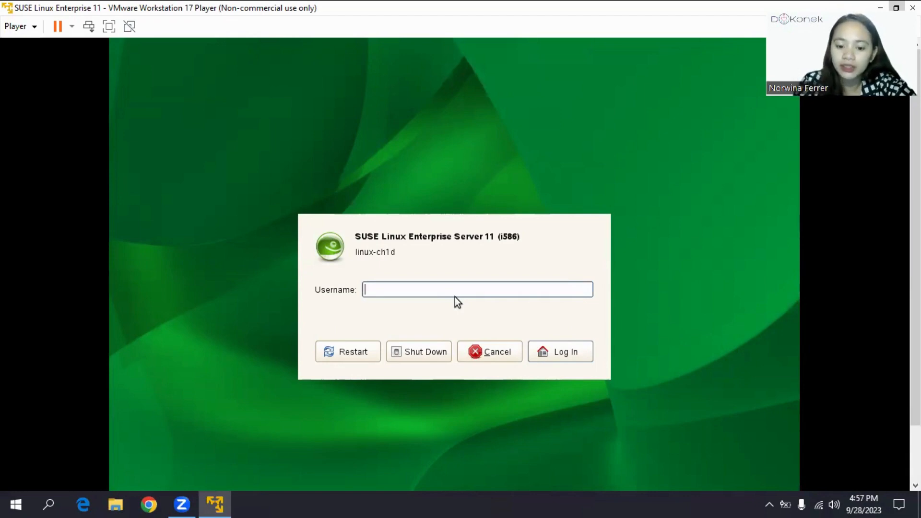
Step: Log in at the linux-ch1d login screen with the new local user's username and password
text(norwina)
key(Return)
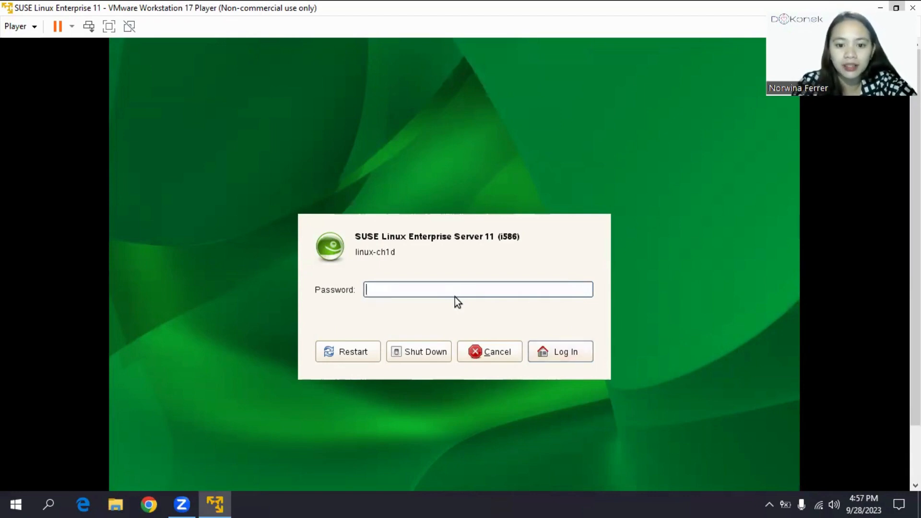
text(****)
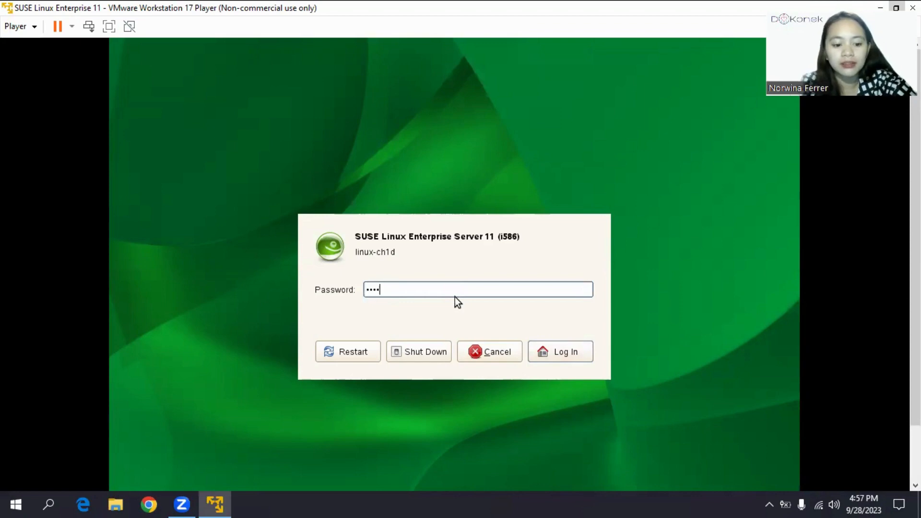
text(***)
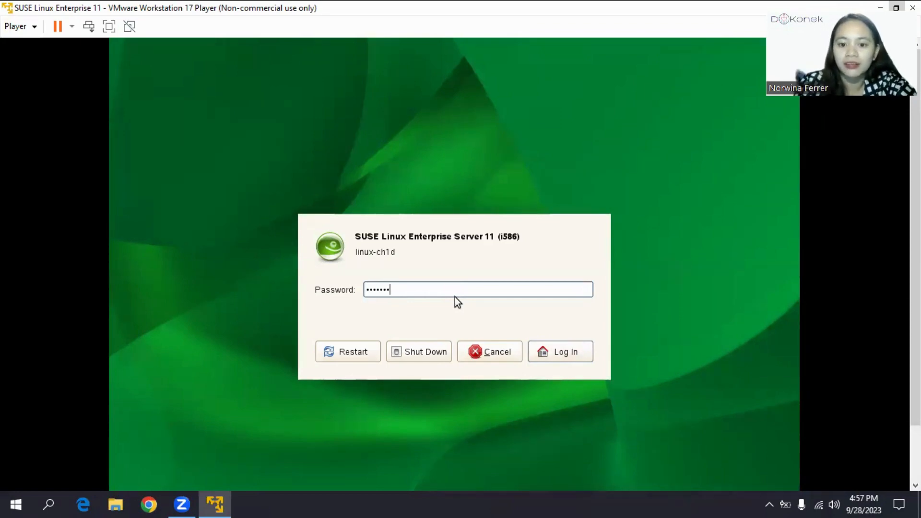
click(555, 353)
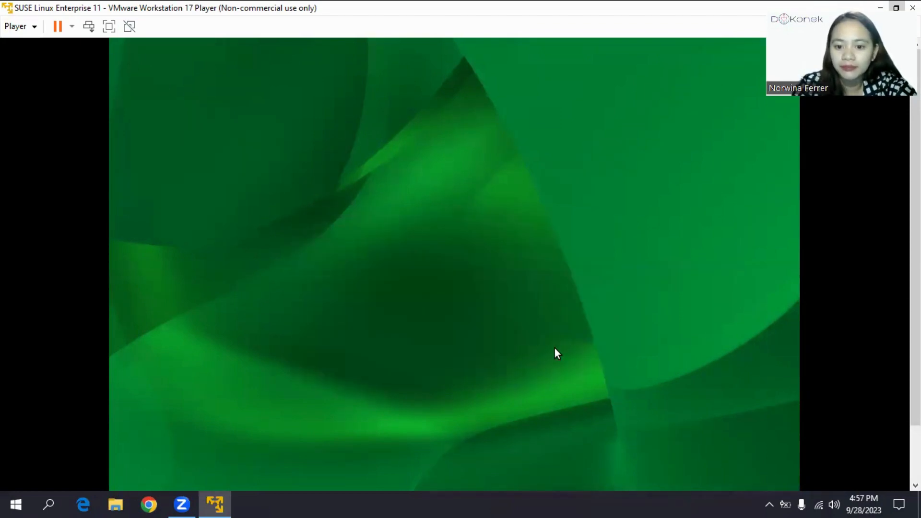